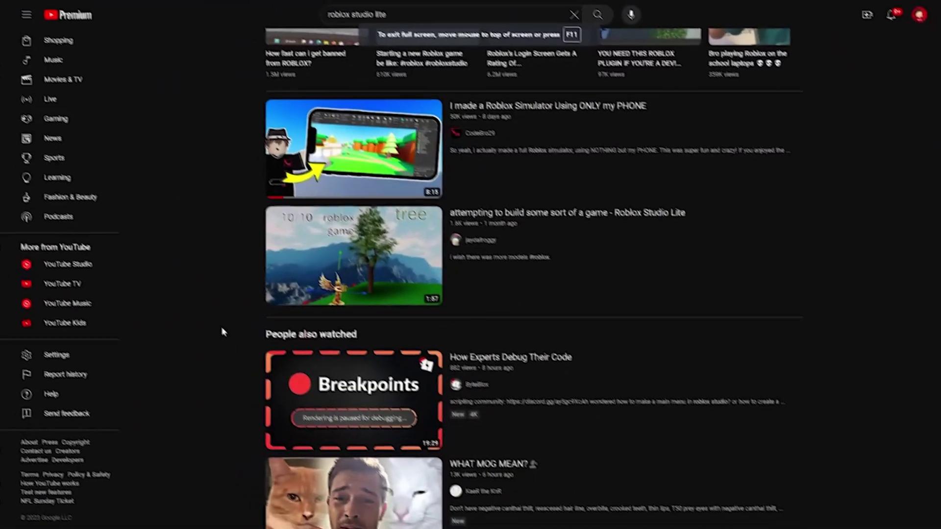
Look through the YouTube results for "roblox studio lite" for videos about making Roblox games on a phone.
{"action": "middle_click", "coordinate": [198, 395]}
{"action": "scroll", "coordinate": [198, 374], "scroll_direction": "up", "scroll_amount": 3}
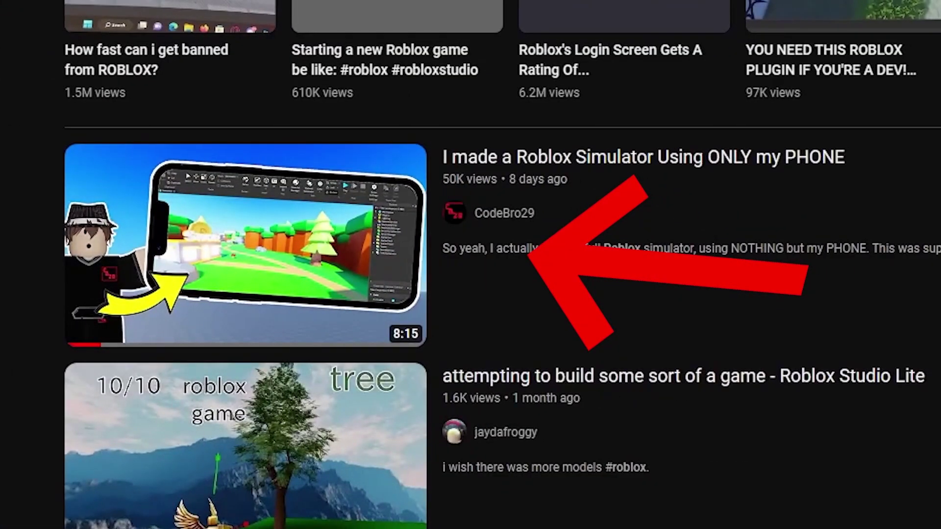
{"action": "scroll", "coordinate": [471, 265], "scroll_direction": "up", "scroll_amount": 10}
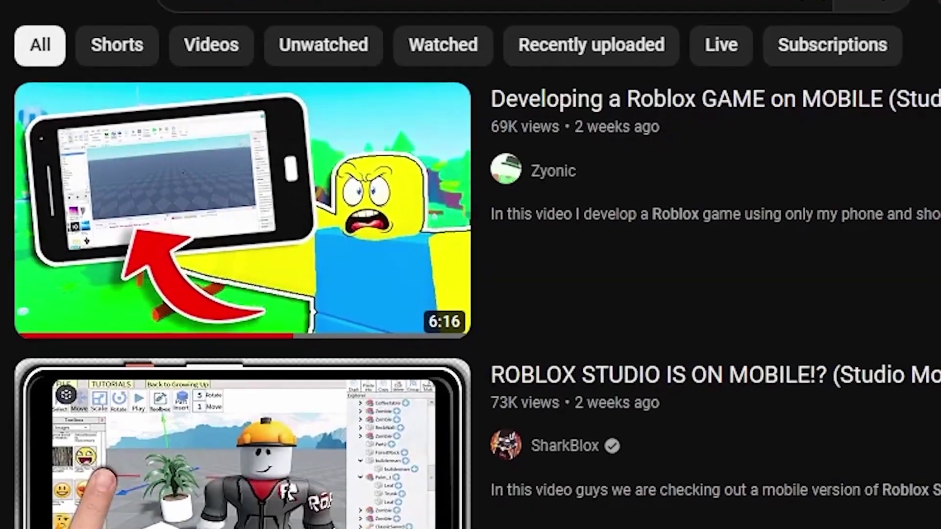
{"action": "scroll", "coordinate": [471, 264], "scroll_direction": "down", "scroll_amount": 7}
{"action": "scroll", "coordinate": [471, 265], "scroll_direction": "down", "scroll_amount": 4}
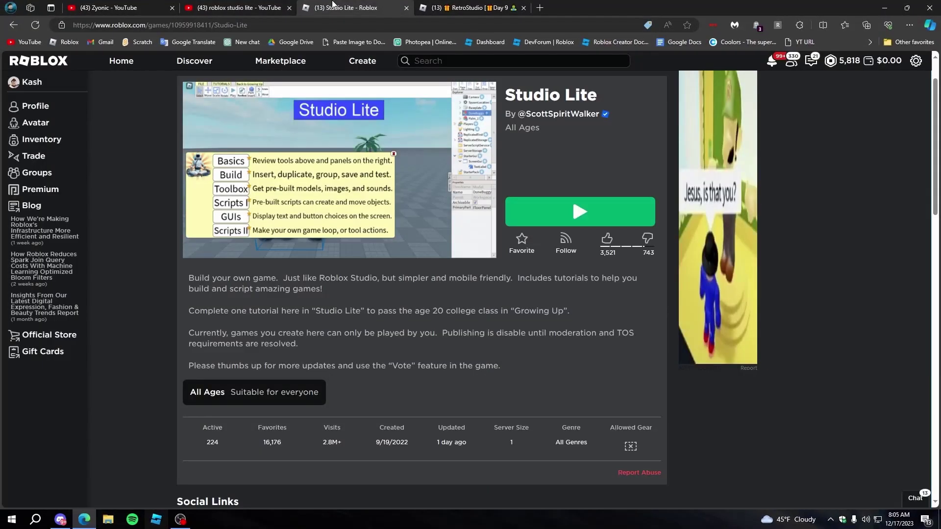
Switch to the Studio Lite page on Roblox, view it full screen and launch the experience.
{"action": "key", "text": "F11"}
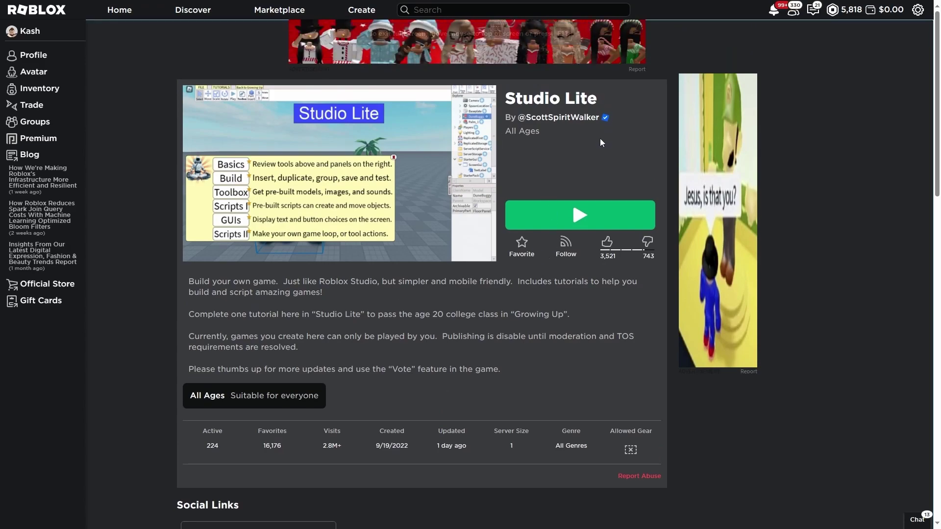
{"action": "left_click", "coordinate": [580, 215]}
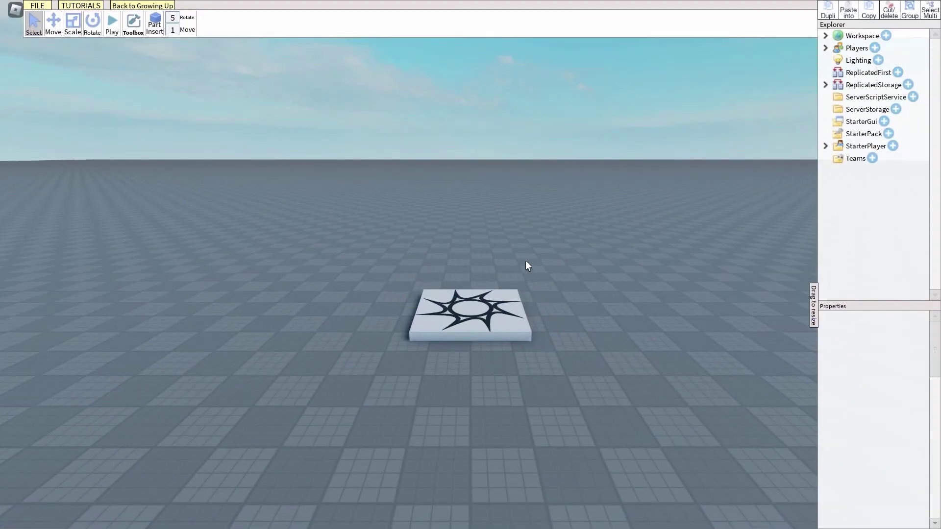
Insert a block part near the spawn location, scale it up to a large cube and reposition it on the baseplate.
{"action": "right_click_drag", "start_coordinate": [525, 261], "coordinate": [474, 251]}
{"action": "key", "text": "s"}
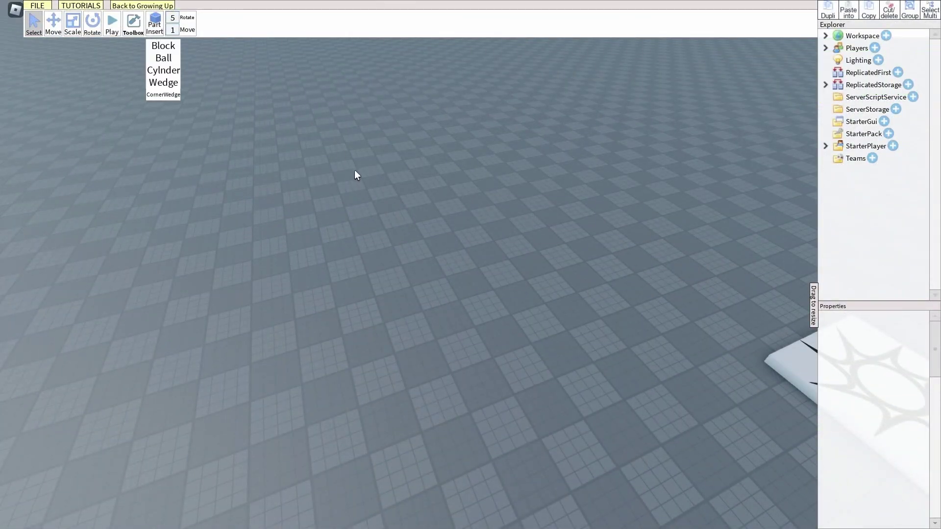
{"action": "left_click", "coordinate": [156, 49]}
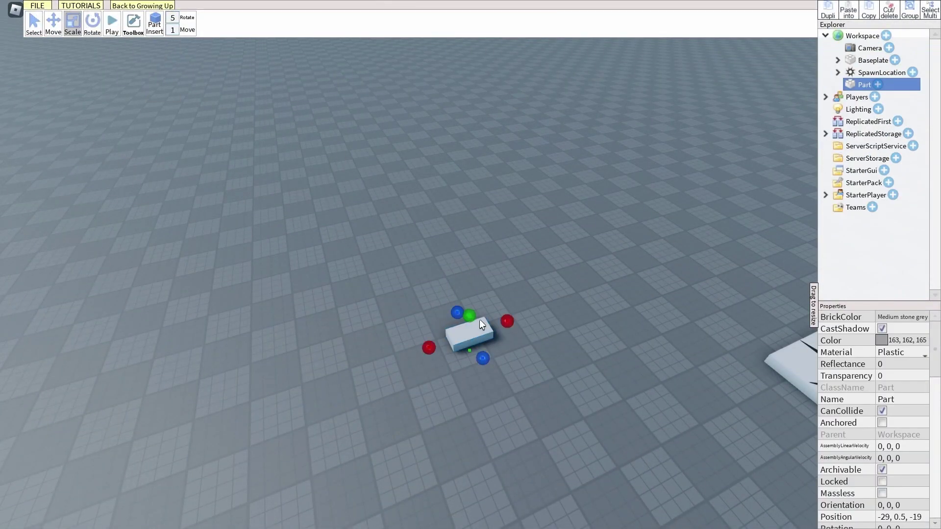
{"action": "left_click_drag", "start_coordinate": [481, 307], "coordinate": [410, 76]}
{"action": "right_click_drag", "start_coordinate": [471, 185], "coordinate": [395, 257]}
{"action": "key", "text": "s"}
{"action": "key", "text": "ctrl+2"}
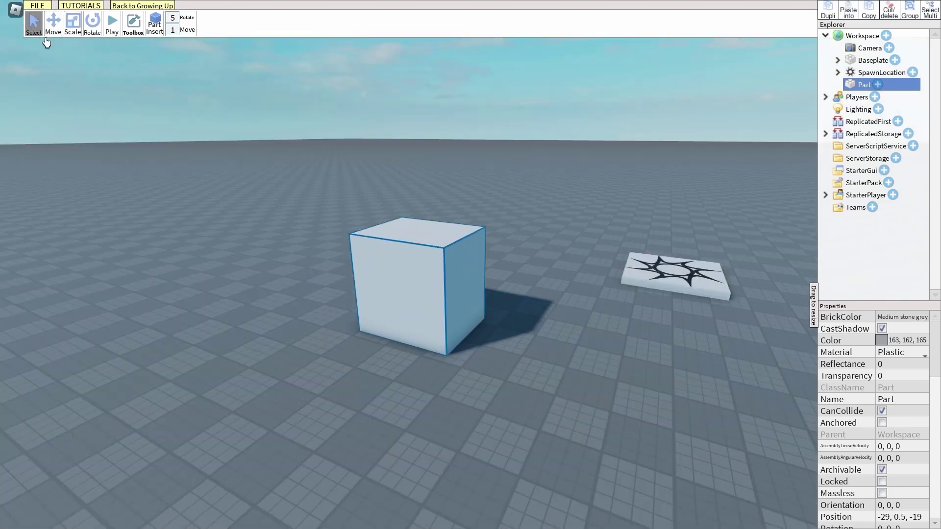
{"action": "left_click", "coordinate": [413, 244]}
Add the Teleport parts model from the toolbox to the open ground near the cube.
{"action": "left_click", "coordinate": [133, 30]}
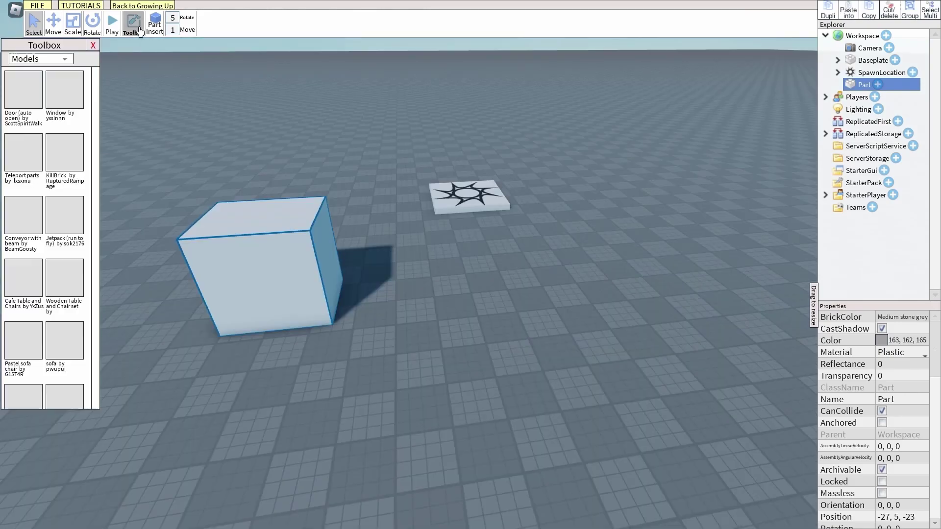
{"action": "right_click_drag", "start_coordinate": [320, 143], "coordinate": [286, 155]}
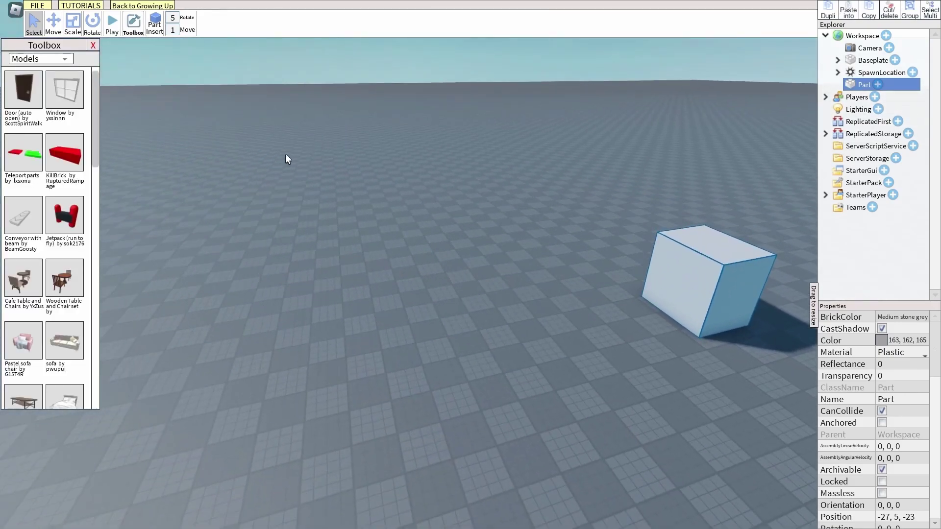
{"action": "scroll", "coordinate": [67, 222], "scroll_direction": "down", "scroll_amount": 10}
{"action": "scroll", "coordinate": [67, 221], "scroll_direction": "up", "scroll_amount": 10}
{"action": "left_click", "coordinate": [23, 152]}
{"action": "right_click_drag", "start_coordinate": [551, 244], "coordinate": [551, 244]}
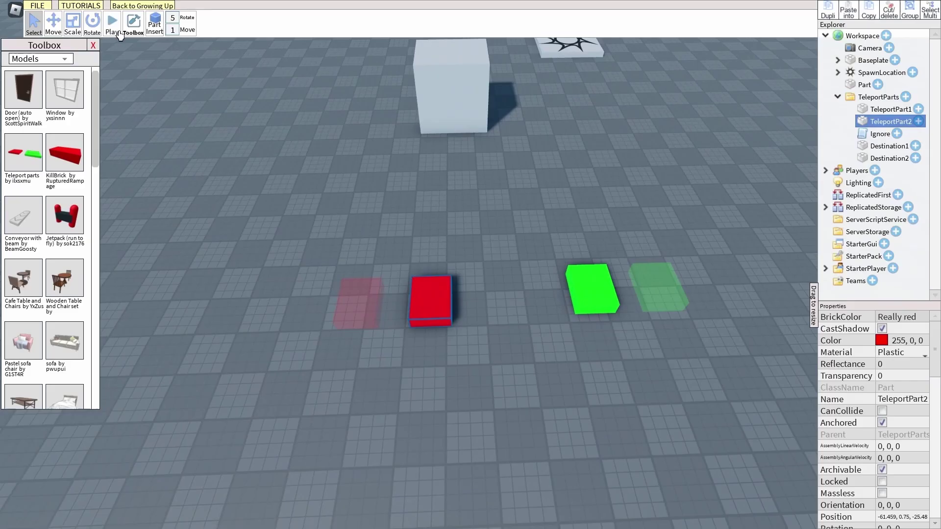
Play-test the place by running the character from the spawn location to the teleport parts, and return to editing.
{"action": "left_click", "coordinate": [113, 29]}
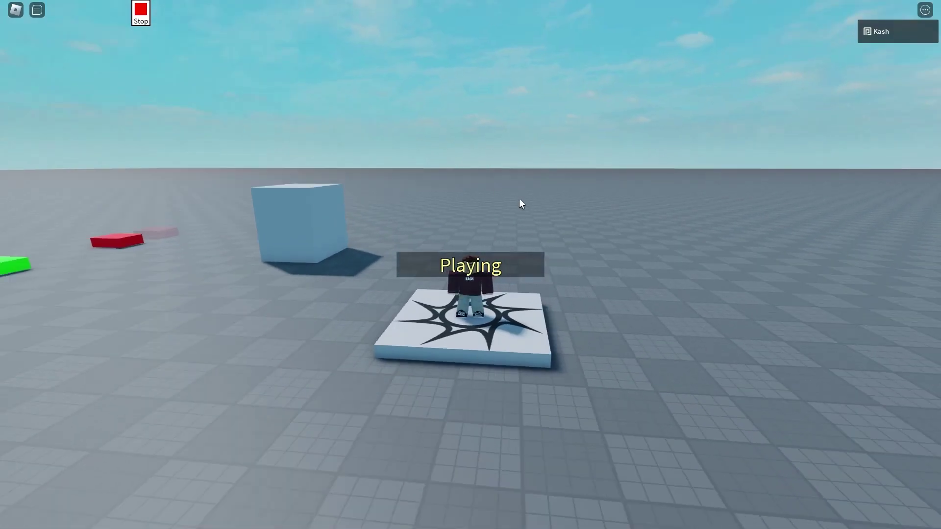
{"action": "key", "text": "w"}
{"action": "right_click_drag", "start_coordinate": [519, 198], "coordinate": [519, 198]}
{"action": "key", "text": "shift"}
{"action": "key", "text": "shift"}
{"action": "scroll", "coordinate": [470, 263], "scroll_direction": "up", "scroll_amount": 2}
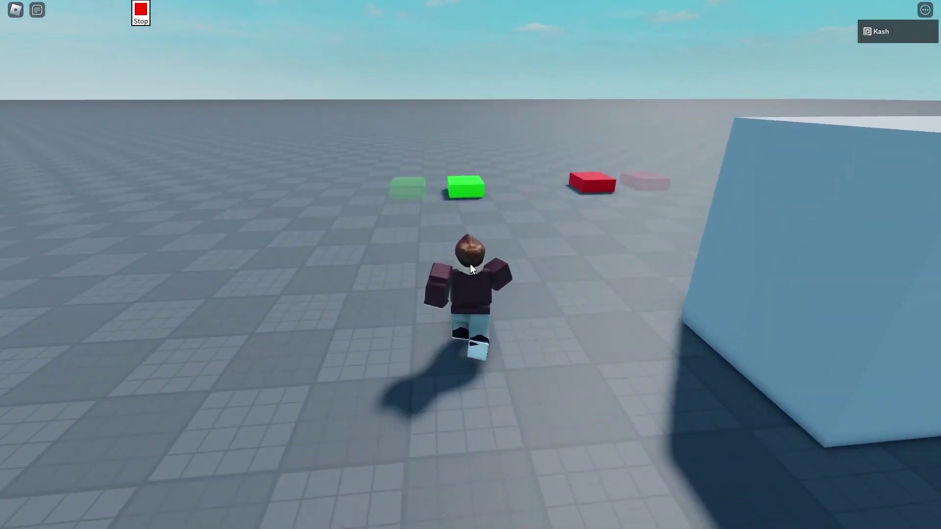
{"action": "right_click_drag", "start_coordinate": [469, 263], "coordinate": [469, 263]}
{"action": "scroll", "coordinate": [469, 263], "scroll_direction": "down", "scroll_amount": 2}
{"action": "key", "text": "a"}
{"action": "key", "text": "d"}
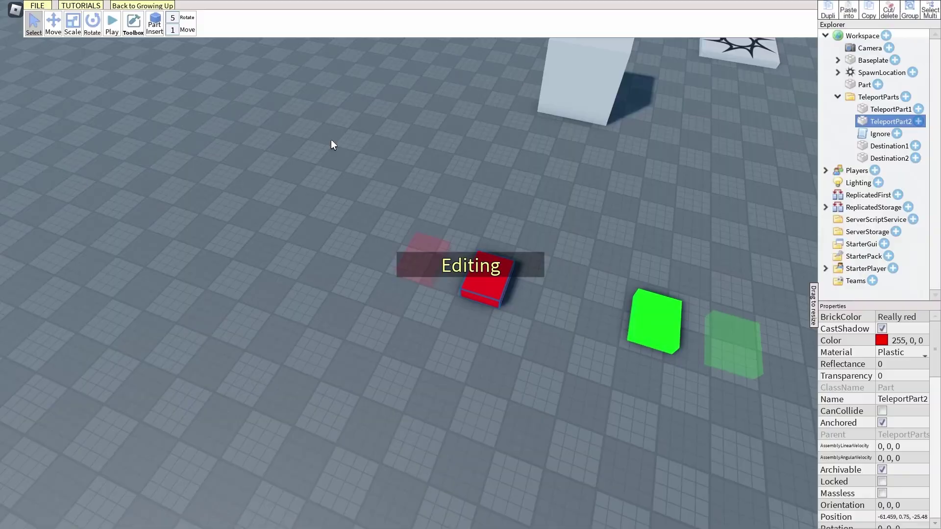
{"action": "scroll", "coordinate": [331, 142], "scroll_direction": "down", "scroll_amount": 10}
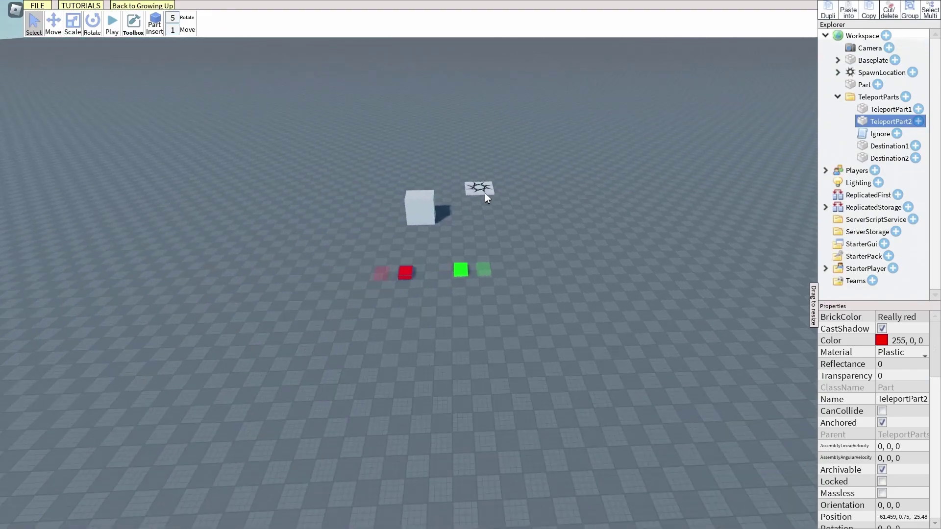
{"action": "right_click_drag", "start_coordinate": [484, 193], "coordinate": [458, 210]}
{"action": "scroll", "coordinate": [484, 192], "scroll_direction": "up", "scroll_amount": 5}
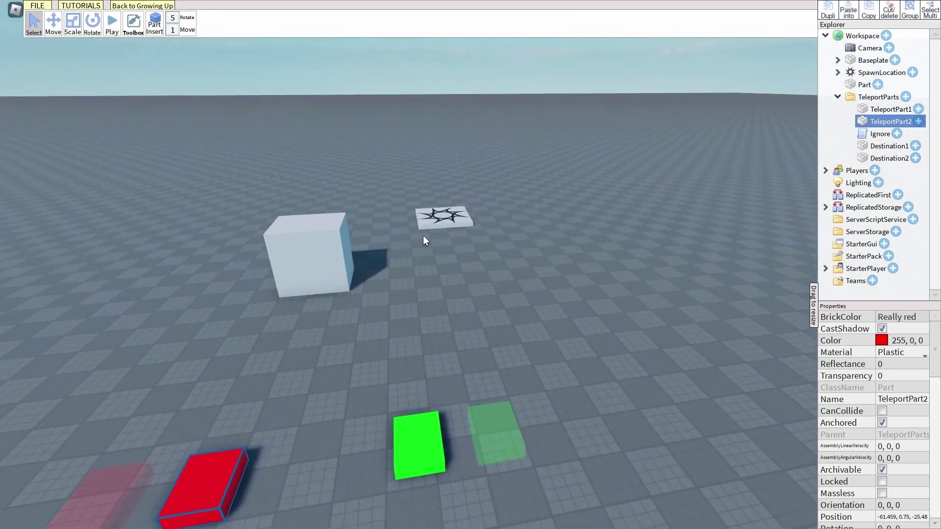
{"action": "mouse_move", "coordinate": [423, 236]}
{"action": "right_mouse_down"}
{"action": "mouse_move", "coordinate": [469, 244]}
{"action": "mouse_move", "coordinate": [274, 119]}
{"action": "mouse_move", "coordinate": [372, 208]}
{"action": "mouse_move", "coordinate": [440, 240]}
{"action": "right_mouse_up"}
{"action": "scroll", "coordinate": [424, 237], "scroll_direction": "down", "scroll_amount": 3}
{"action": "scroll", "coordinate": [468, 243], "scroll_direction": "up", "scroll_amount": 4}
{"action": "scroll", "coordinate": [469, 244], "scroll_direction": "down", "scroll_amount": 6}
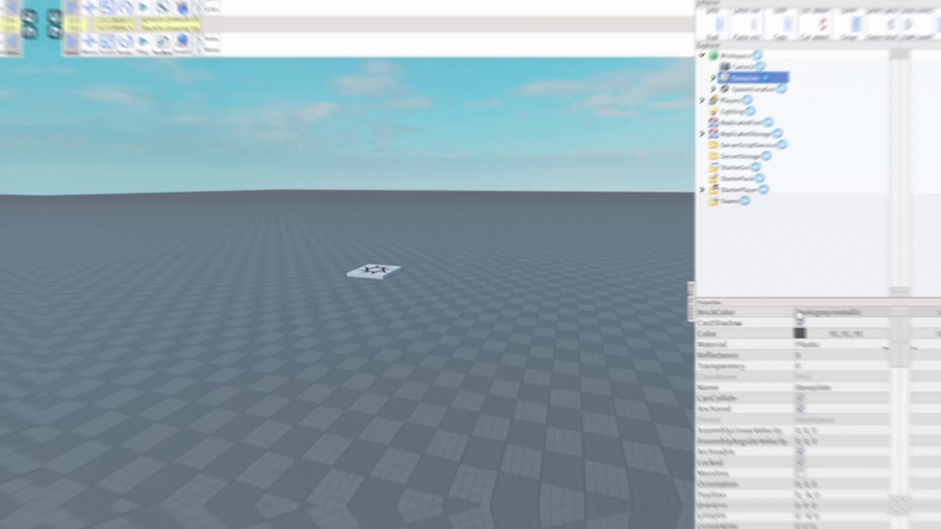
Recolor the baseplate forest green and give it a grass surface.
{"action": "left_click", "coordinate": [881, 340]}
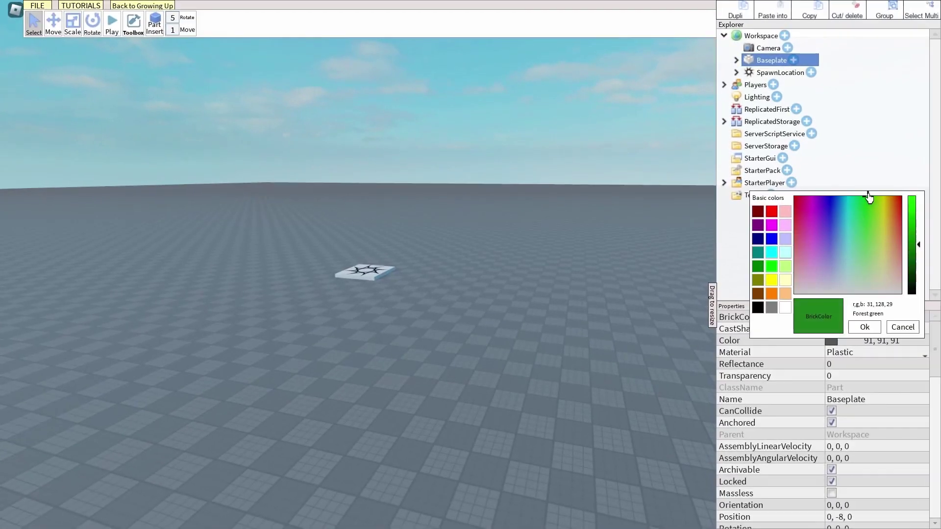
{"action": "left_click", "coordinate": [865, 327]}
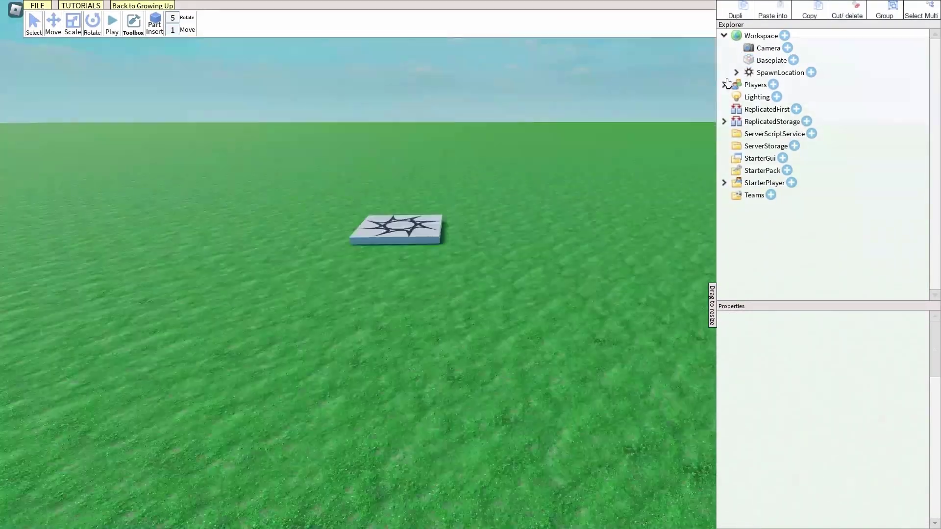
Add a palm tree model from the toolbox and arrange duplicates of it in a ring near the spawn location.
{"action": "left_click", "coordinate": [133, 23]}
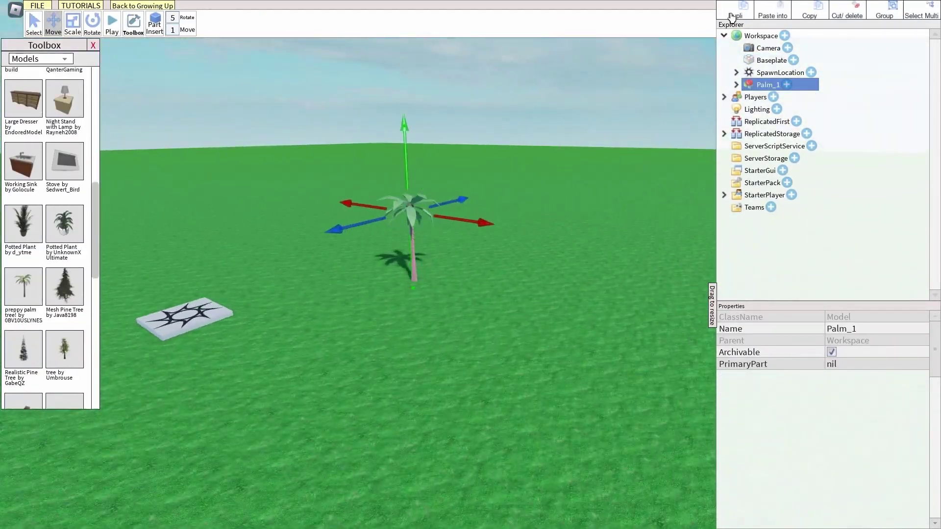
{"action": "left_click", "coordinate": [92, 23]}
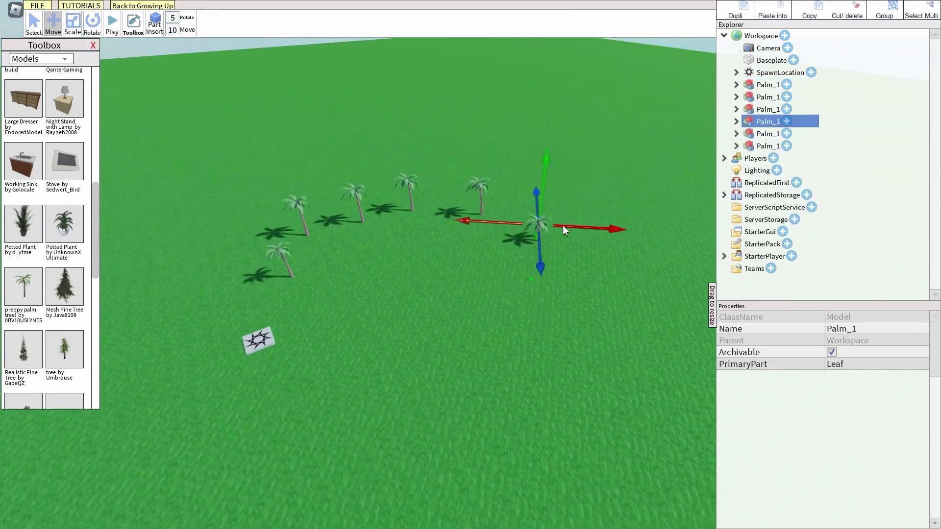
{"action": "left_click_drag", "start_coordinate": [379, 336], "coordinate": [368, 362]}
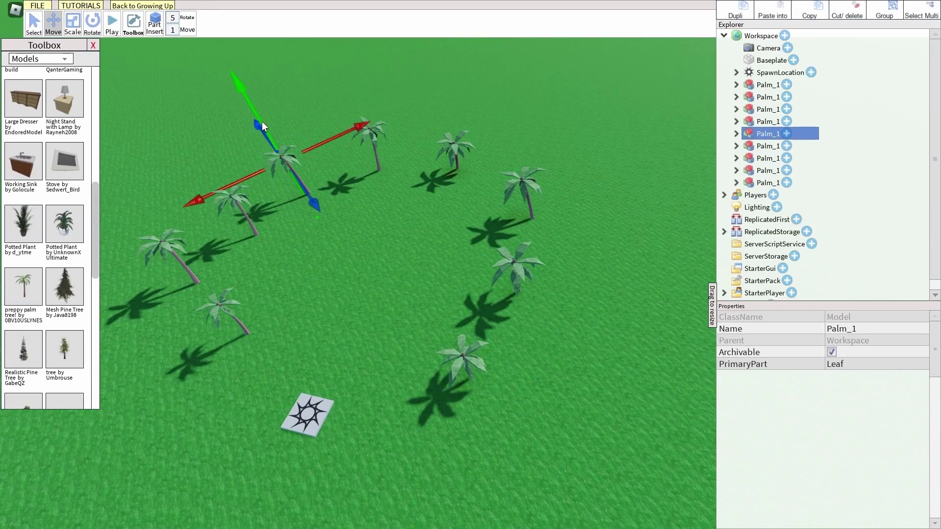
{"action": "left_click", "coordinate": [310, 201]}
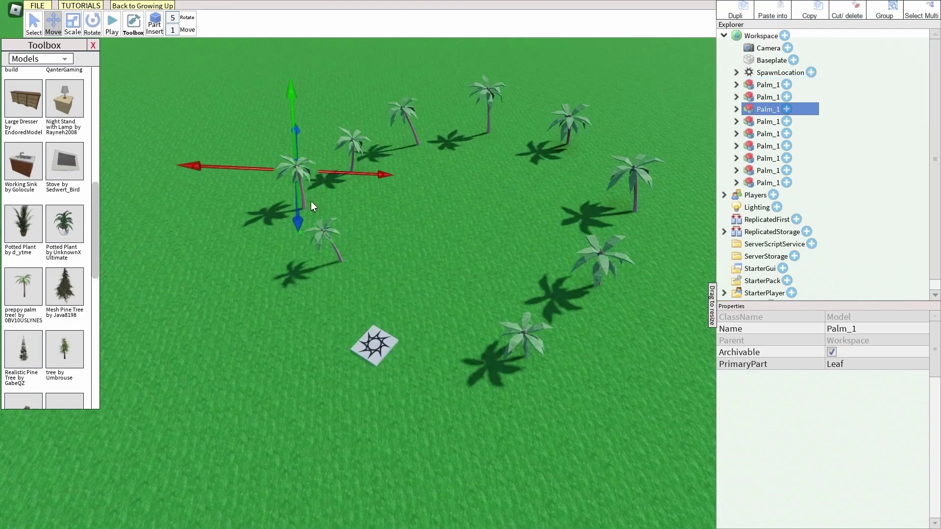
{"action": "left_click", "coordinate": [54, 34]}
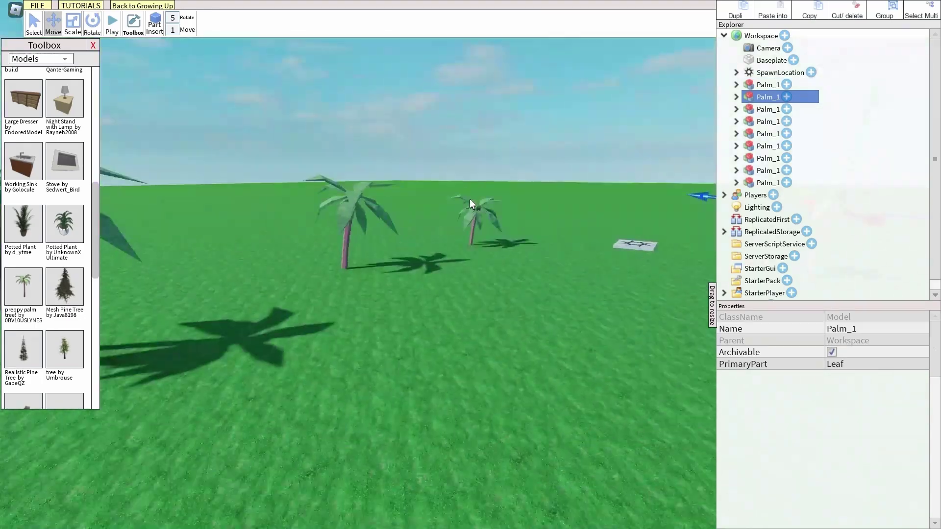
{"action": "right_click_drag", "start_coordinate": [470, 199], "coordinate": [465, 207]}
{"action": "key", "text": "s"}
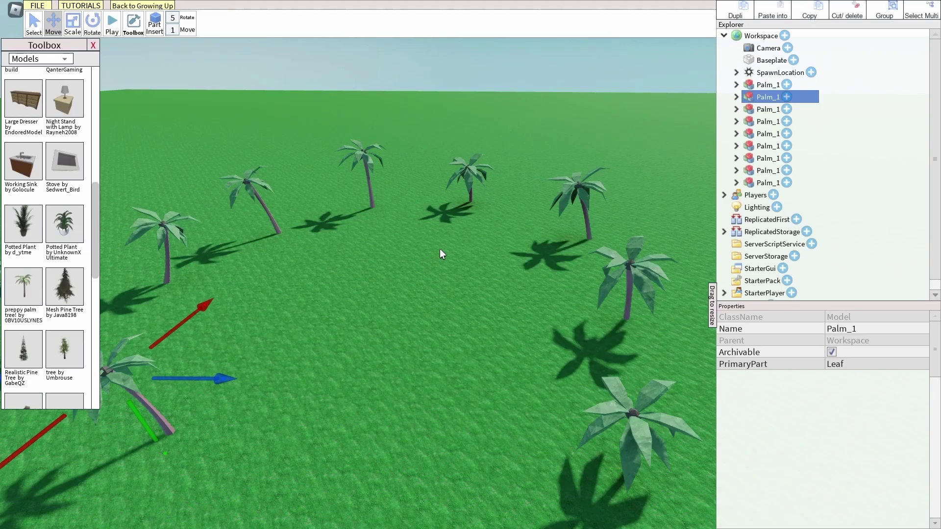
{"action": "right_click_drag", "start_coordinate": [439, 249], "coordinate": [439, 249]}
{"action": "key", "text": "w"}
{"action": "scroll", "coordinate": [69, 211], "scroll_direction": "down", "scroll_amount": 5}
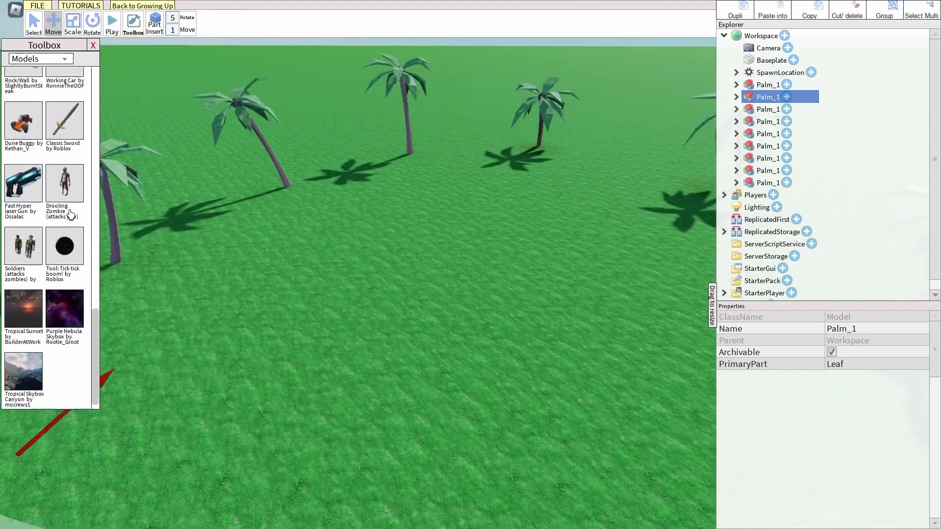
{"action": "scroll", "coordinate": [71, 214], "scroll_direction": "up", "scroll_amount": 10}
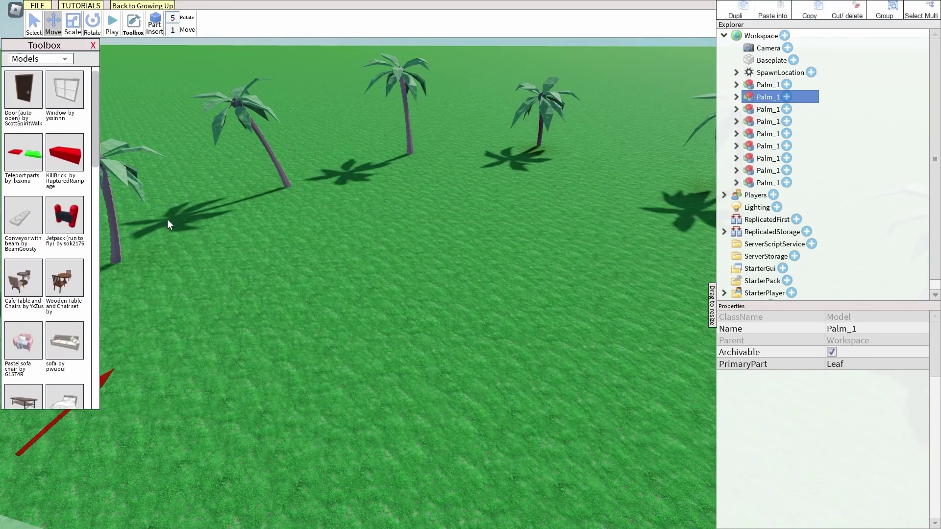
Give the house's brown floor parts a wood material and select the sofa placed inside the house.
{"action": "key", "text": "w"}
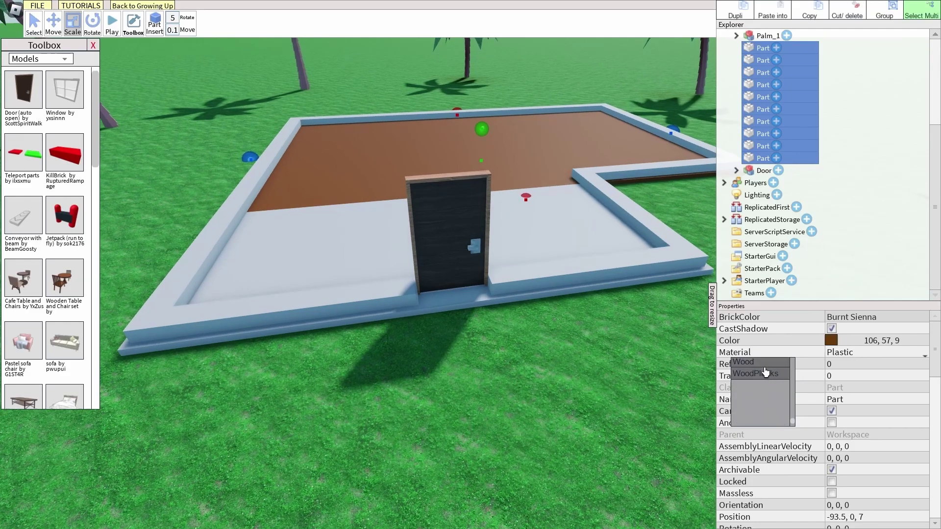
{"action": "left_click", "coordinate": [763, 364]}
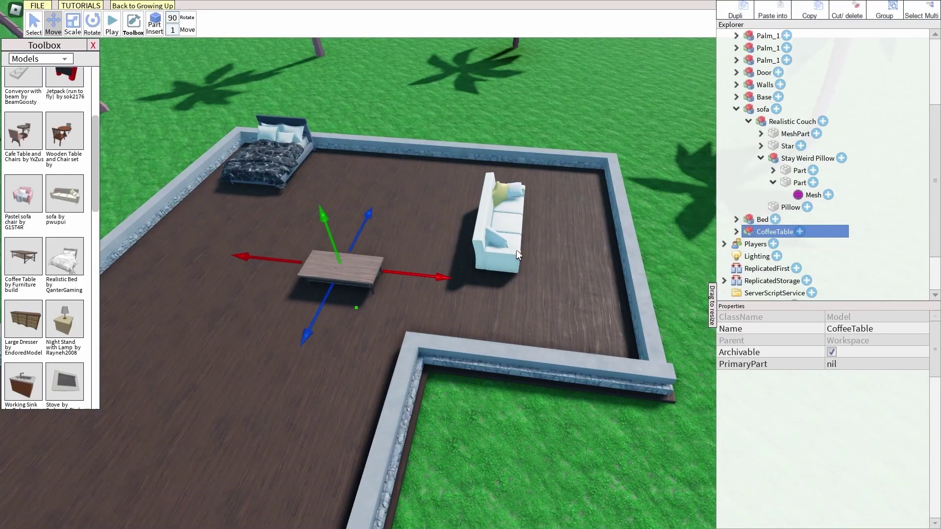
{"action": "left_click", "coordinate": [516, 249]}
{"action": "key", "text": "d"}
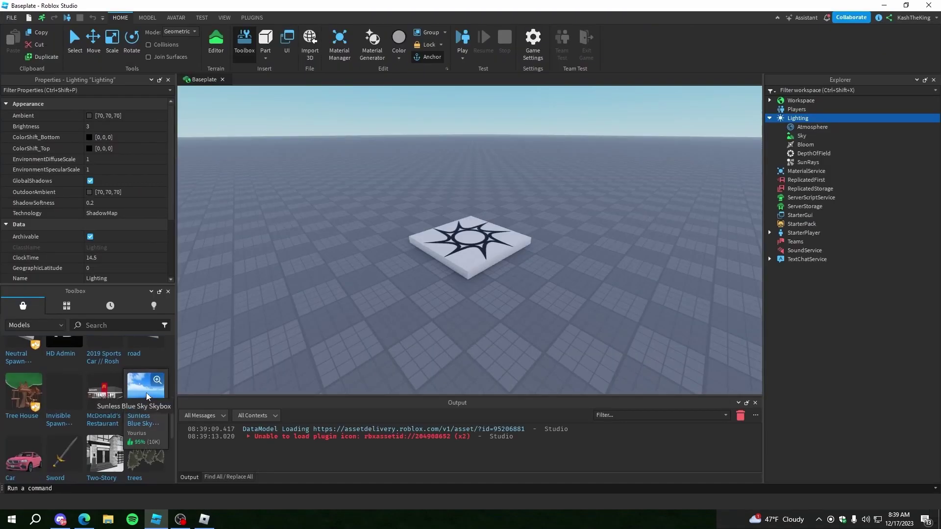
{"action": "left_click", "coordinate": [168, 291]}
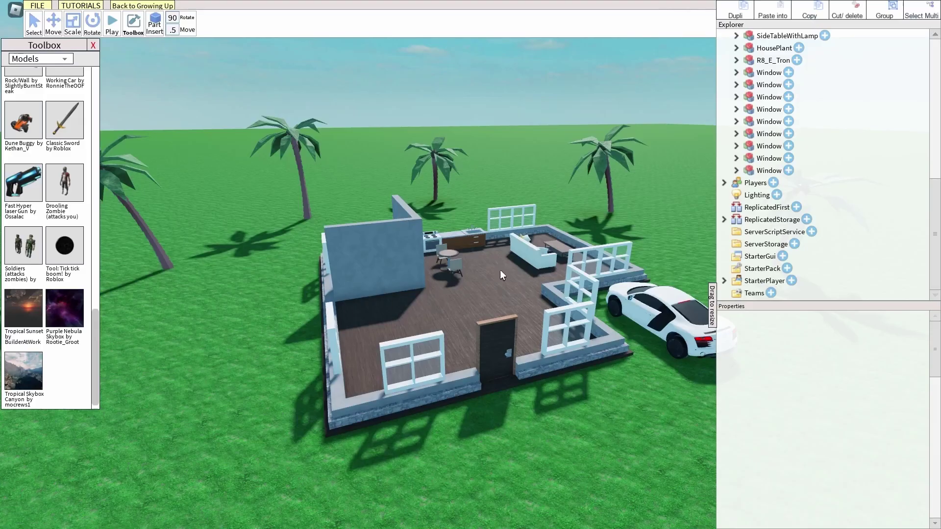
{"action": "left_click", "coordinate": [777, 195]}
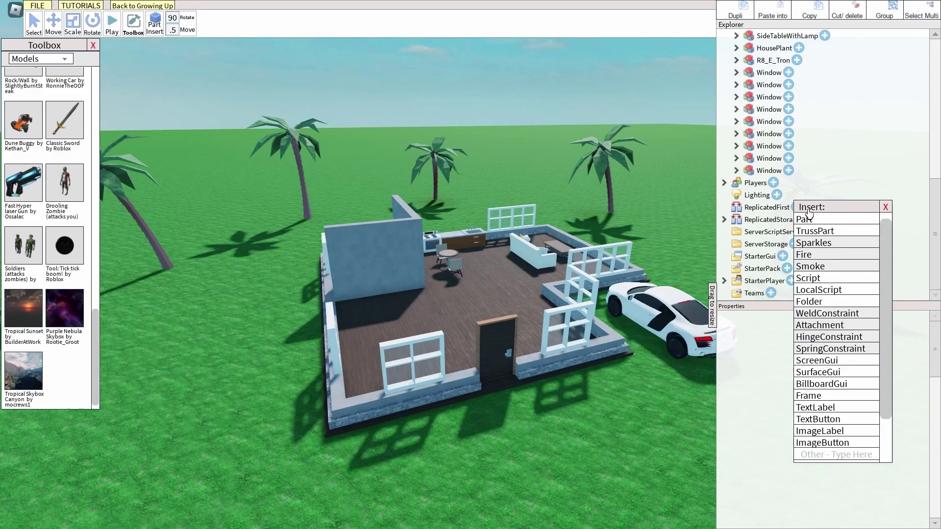
{"action": "left_click", "coordinate": [885, 207]}
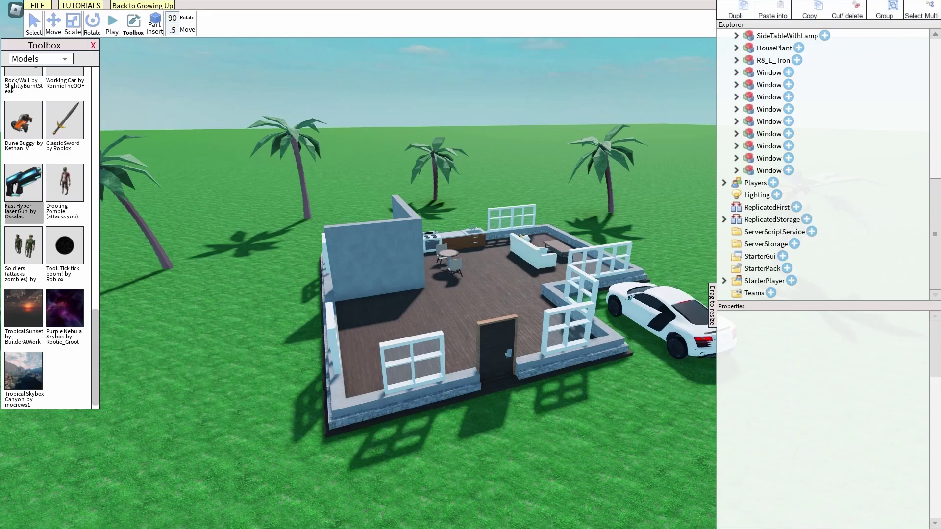
Add the Tropical Skybox Canyon from the toolbox to Lighting and set its SkyboxBk to rbxassetid://591058823.
{"action": "left_click", "coordinate": [33, 375]}
{"action": "left_click", "coordinate": [803, 211]}
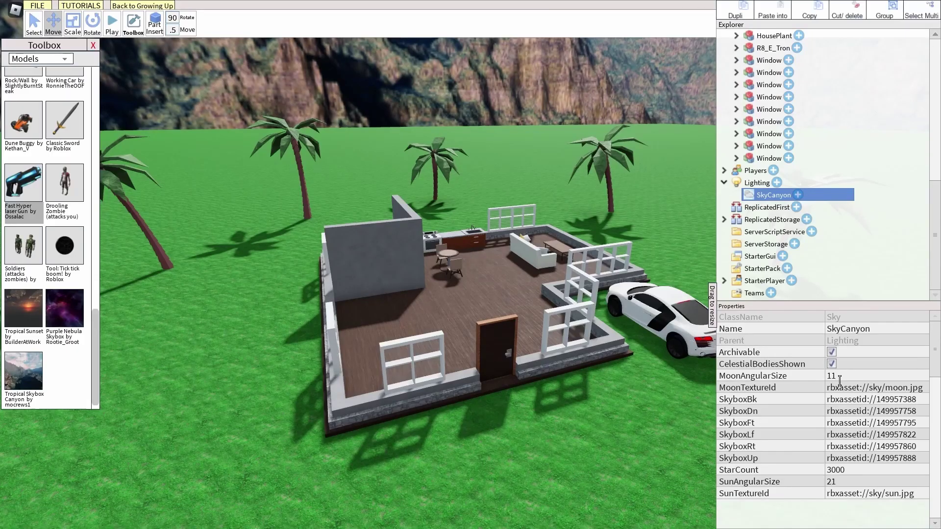
{"action": "right_click_drag", "start_coordinate": [589, 305], "coordinate": [588, 305]}
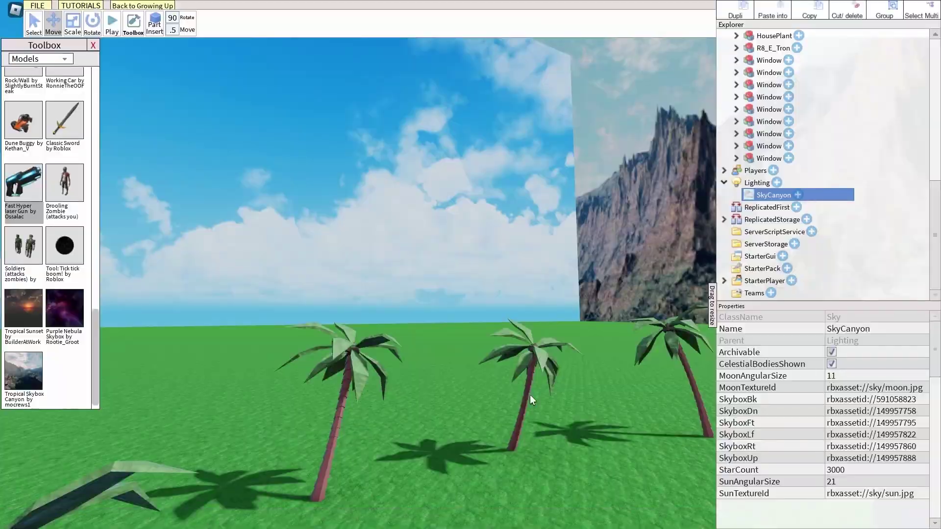
Set SkyCanyon's SkyboxDn, Ft, Lf, Rt and Up to asset IDs 591059876, 591058104, 591057861, 591057625 and 591059642.
{"action": "scroll", "coordinate": [552, 276], "scroll_direction": "up", "scroll_amount": 10}
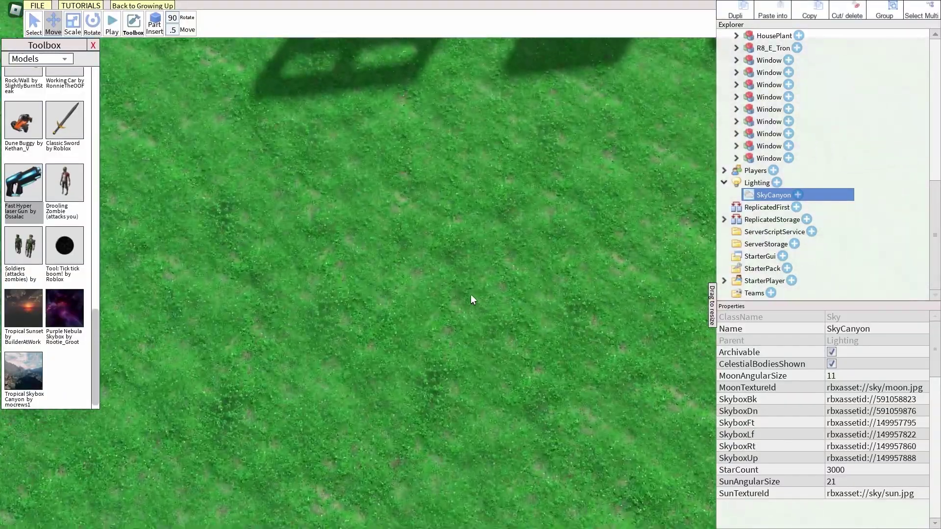
{"action": "scroll", "coordinate": [470, 299], "scroll_direction": "down", "scroll_amount": 10}
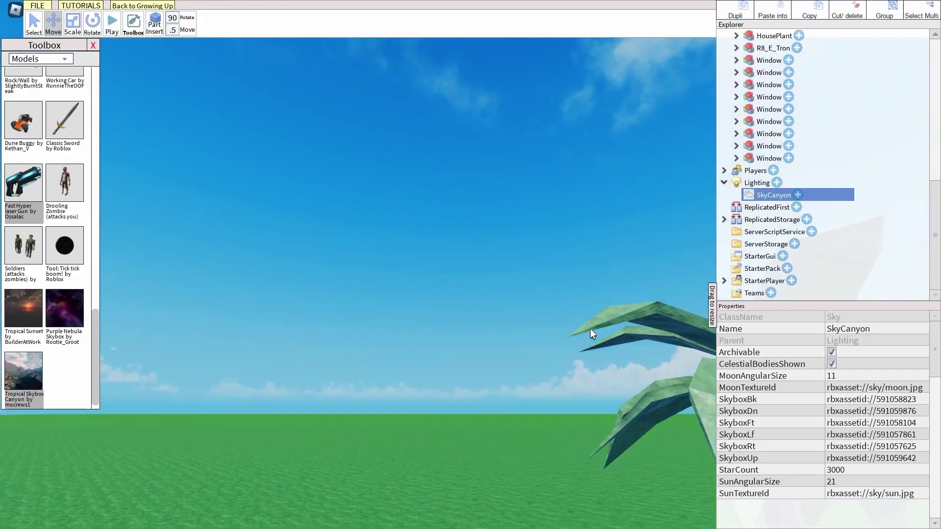
{"action": "right_click_drag", "start_coordinate": [590, 328], "coordinate": [590, 328]}
{"action": "scroll", "coordinate": [590, 328], "scroll_direction": "down", "scroll_amount": 5}
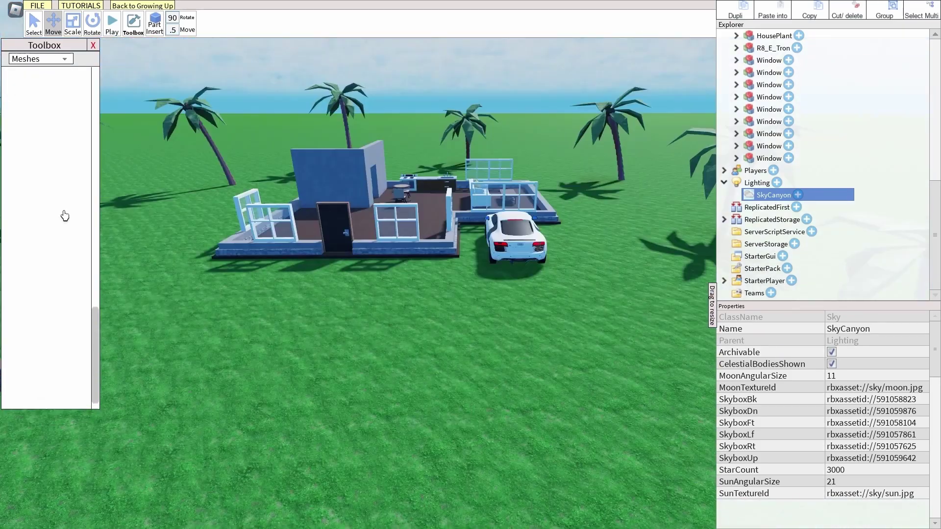
Add the Pizza mesh from the toolbox's Meshes category to the workspace near the house's kitchen.
{"action": "scroll", "coordinate": [67, 215], "scroll_direction": "up", "scroll_amount": 5}
{"action": "scroll", "coordinate": [213, 244], "scroll_direction": "up", "scroll_amount": 6}
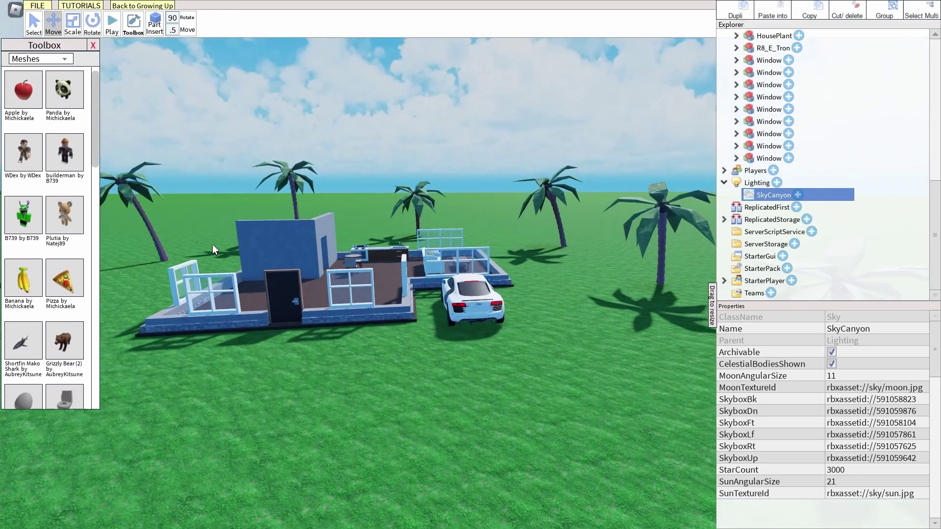
{"action": "right_click_drag", "start_coordinate": [303, 229], "coordinate": [303, 229]}
{"action": "scroll", "coordinate": [303, 229], "scroll_direction": "up", "scroll_amount": 3}
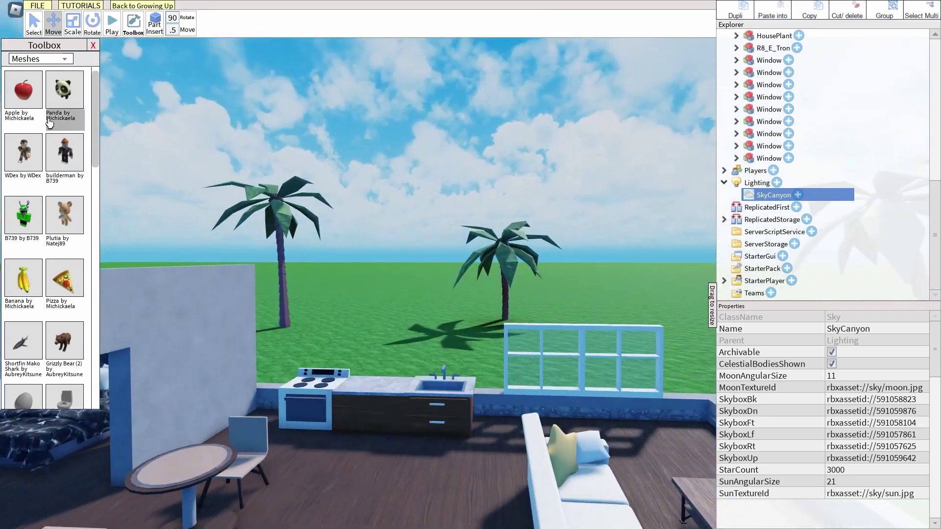
{"action": "right_click_drag", "start_coordinate": [208, 169], "coordinate": [208, 170]}
{"action": "scroll", "coordinate": [208, 170], "scroll_direction": "up", "scroll_amount": 3}
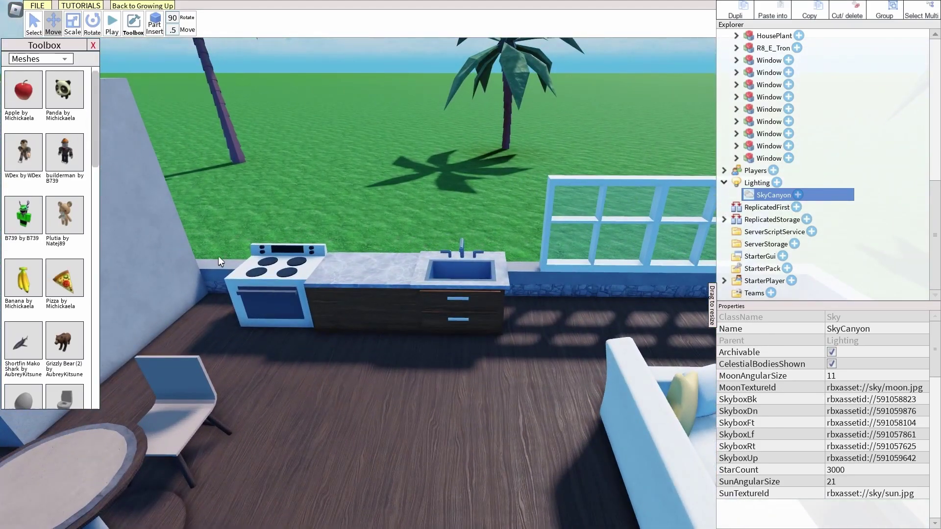
{"action": "right_click_drag", "start_coordinate": [285, 227], "coordinate": [286, 227]}
{"action": "scroll", "coordinate": [286, 227], "scroll_direction": "up", "scroll_amount": 3}
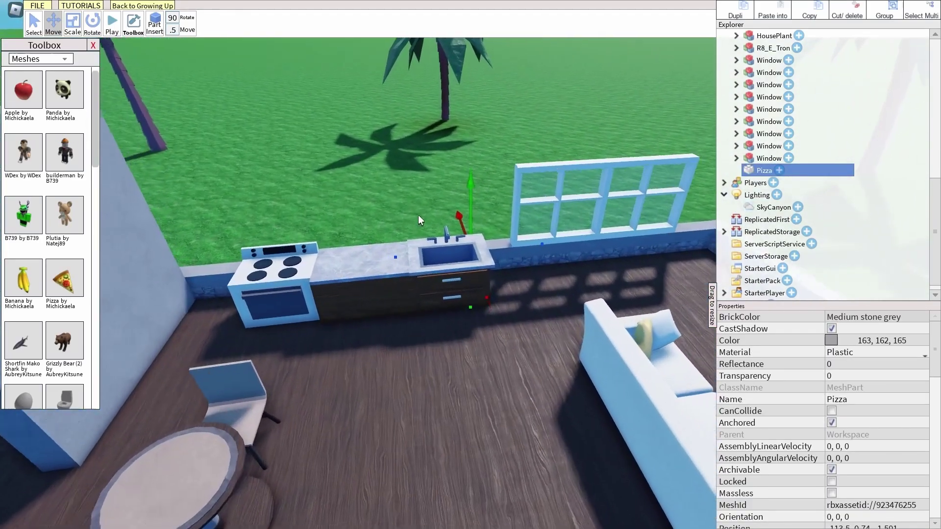
Raise the pizza slice and move it over the kitchen counter between the stove and the sink.
{"action": "scroll", "coordinate": [419, 215], "scroll_direction": "up", "scroll_amount": 2}
{"action": "left_click_drag", "start_coordinate": [480, 147], "coordinate": [492, 102]}
{"action": "right_click_drag", "start_coordinate": [464, 223], "coordinate": [463, 223]}
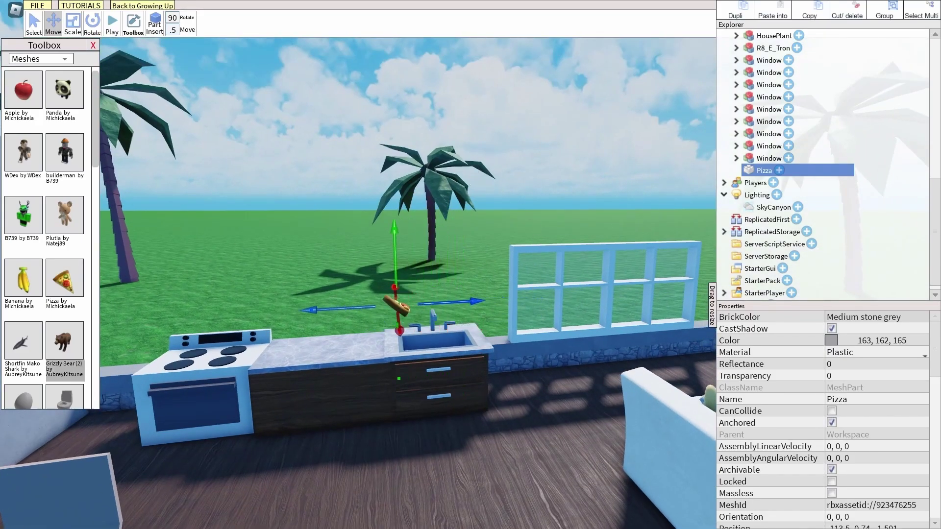
{"action": "right_click_drag", "start_coordinate": [501, 283], "coordinate": [501, 282]}
{"action": "left_click_drag", "start_coordinate": [428, 263], "coordinate": [342, 254]}
{"action": "right_click_drag", "start_coordinate": [342, 254], "coordinate": [342, 254]}
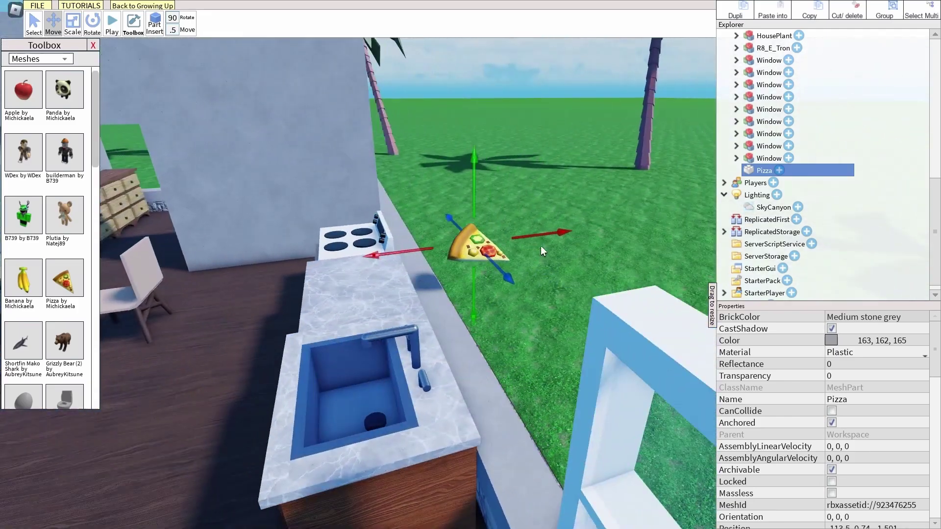
{"action": "left_click_drag", "start_coordinate": [367, 257], "coordinate": [330, 272]}
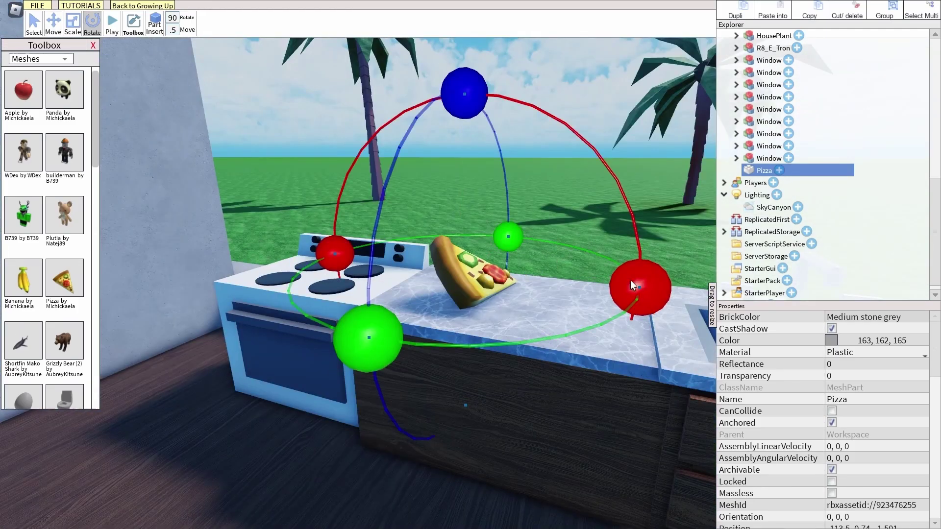
Rotate the pizza slice until it lies flat, using a 5-degree rotation increment, and lower it onto the counter.
{"action": "left_click_drag", "start_coordinate": [632, 285], "coordinate": [285, 78]}
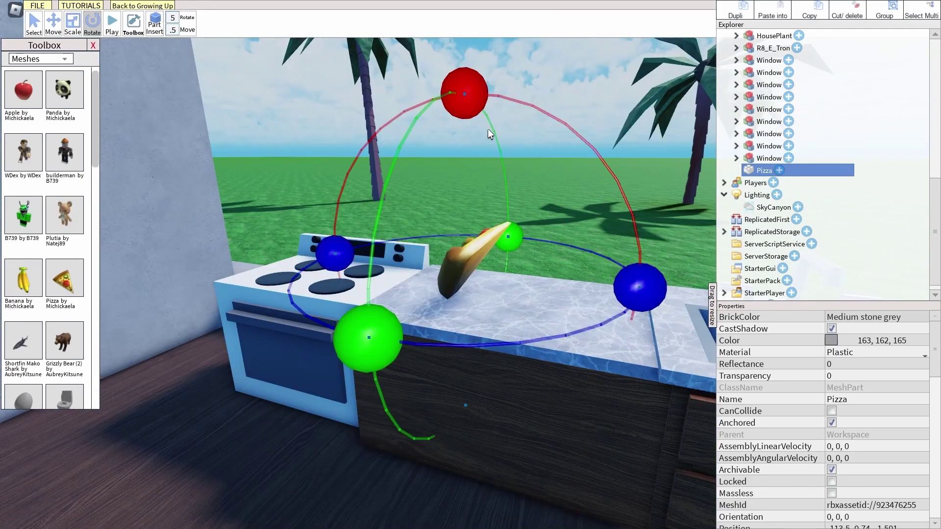
{"action": "left_click_drag", "start_coordinate": [487, 128], "coordinate": [632, 158]}
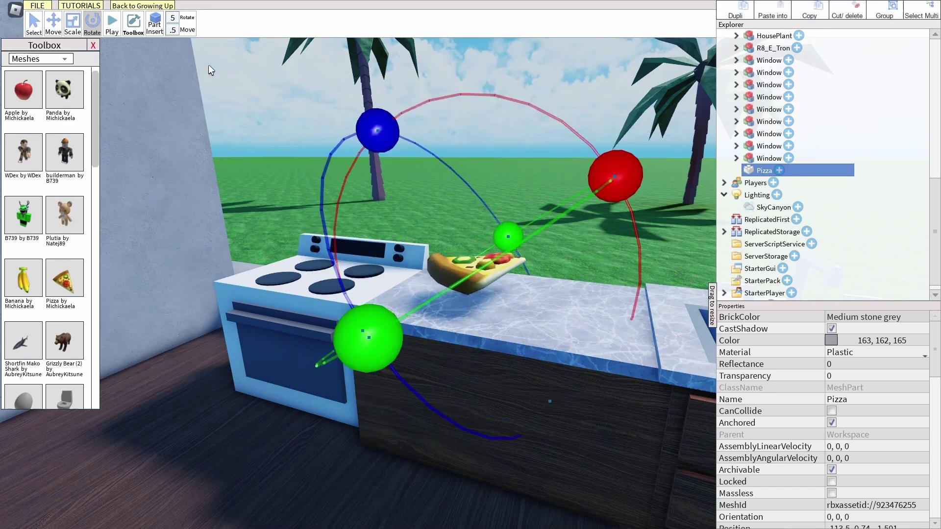
{"action": "left_click", "coordinate": [53, 24]}
{"action": "left_click_drag", "start_coordinate": [402, 155], "coordinate": [436, 205]}
{"action": "right_click_drag", "start_coordinate": [490, 255], "coordinate": [524, 258]}
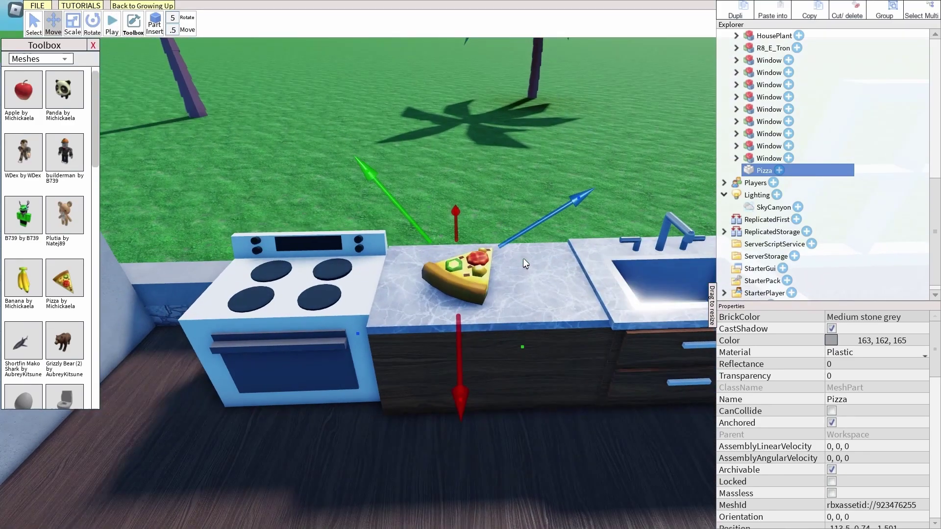
Look through the object types that can be inserted into Workspace.
{"action": "scroll", "coordinate": [780, 147], "scroll_direction": "up", "scroll_amount": 10}
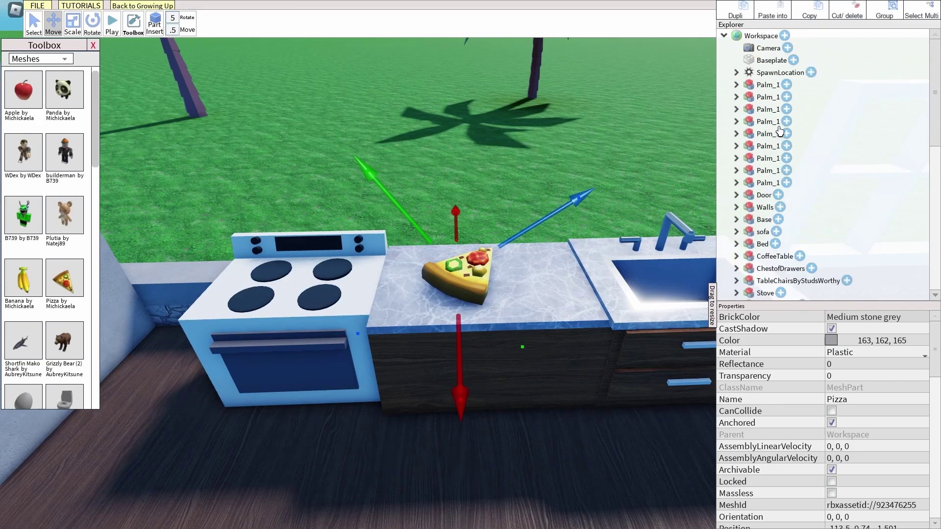
{"action": "left_click", "coordinate": [785, 46]}
{"action": "scroll", "coordinate": [813, 185], "scroll_direction": "up", "scroll_amount": 3}
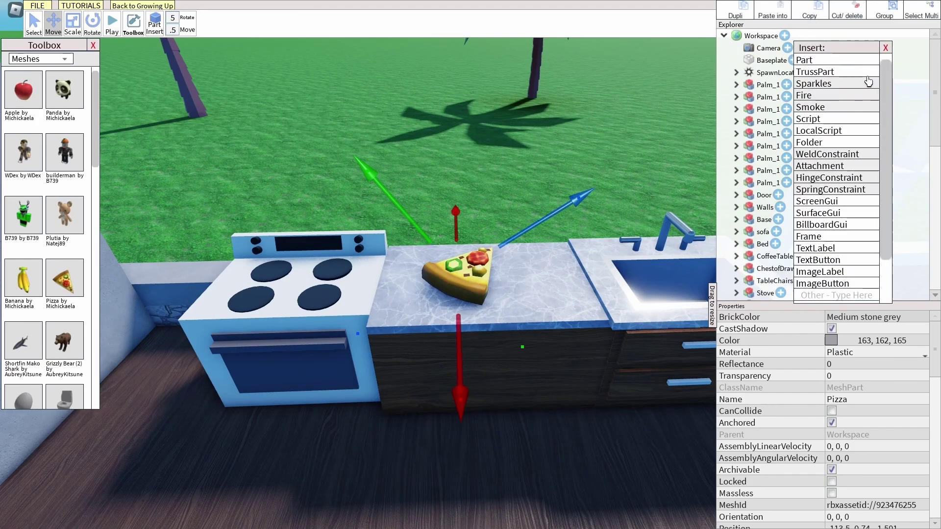
{"action": "scroll", "coordinate": [853, 103], "scroll_direction": "down", "scroll_amount": 3}
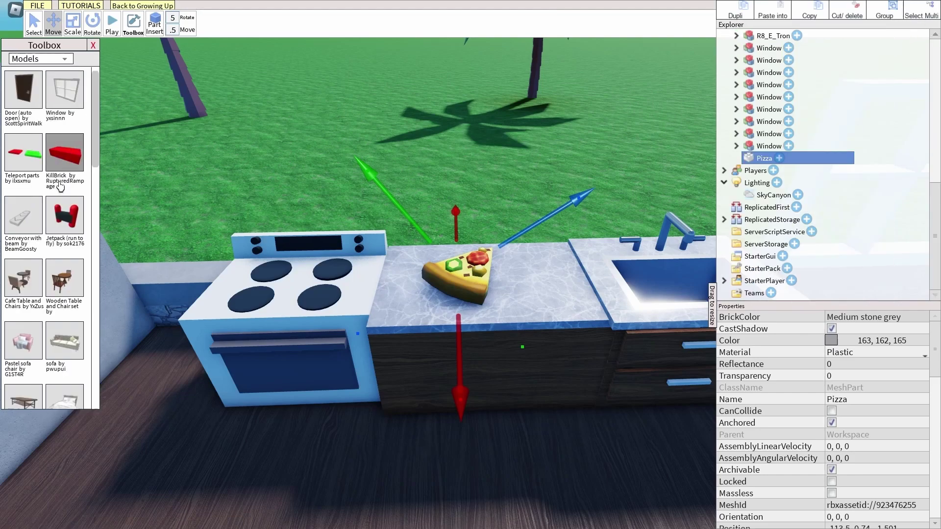
Add the Classic Sword model from the toolbox and show the objects inside its tool.
{"action": "scroll", "coordinate": [59, 186], "scroll_direction": "down", "scroll_amount": 10}
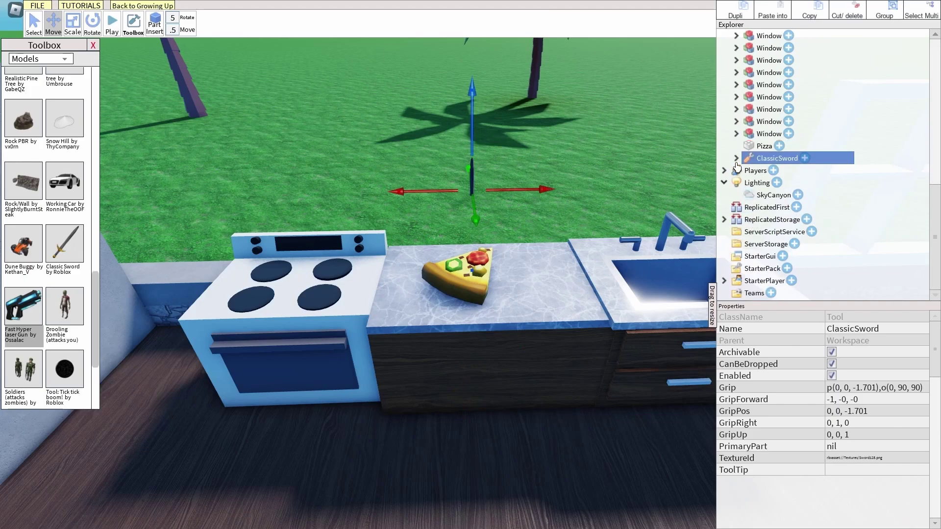
{"action": "left_click", "coordinate": [736, 158]}
{"action": "left_click", "coordinate": [767, 170]}
View the sword's SwordScript and MouseIcon scripts and delete the scripts, keeping only the Handle in ClassicSword.
{"action": "double_click", "coordinate": [777, 182]}
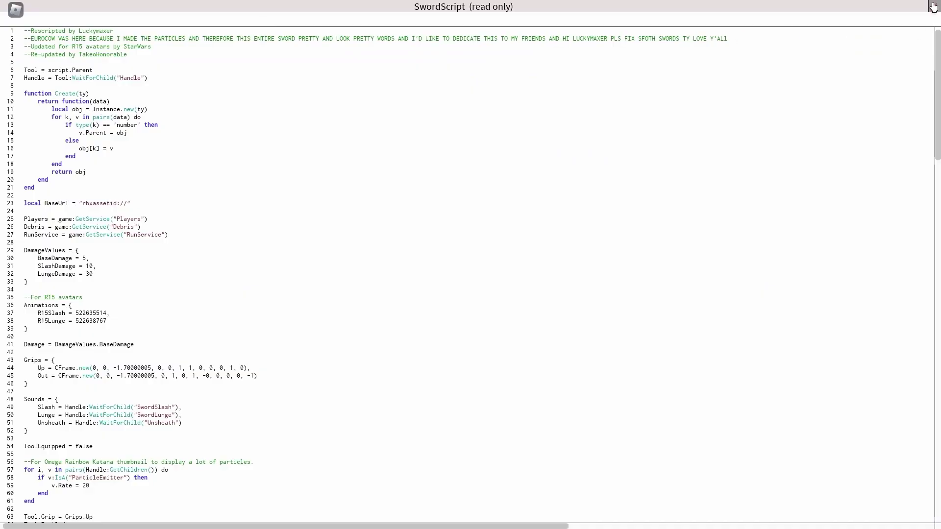
{"action": "left_click", "coordinate": [933, 7]}
{"action": "double_click", "coordinate": [779, 154]}
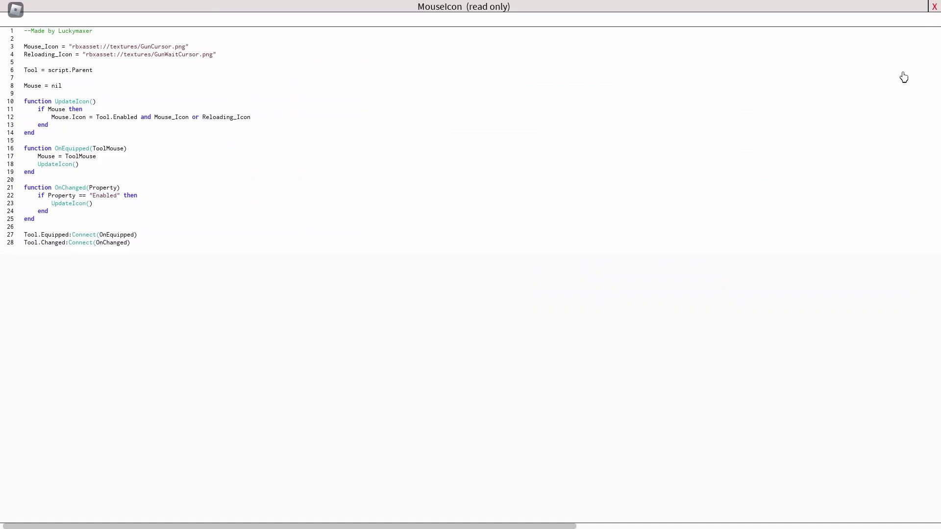
{"action": "left_click", "coordinate": [935, 7]}
{"action": "left_click", "coordinate": [847, 18]}
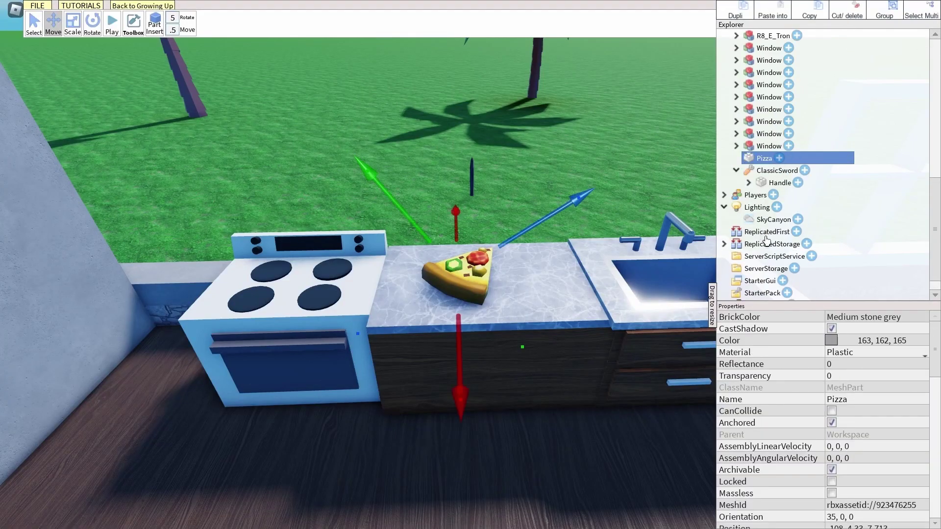
Cut the Pizza mesh out of Workspace and paste it into the ClassicSword tool.
{"action": "key", "text": "ctrl+x"}
{"action": "left_click", "coordinate": [763, 157]}
{"action": "left_click", "coordinate": [782, 15]}
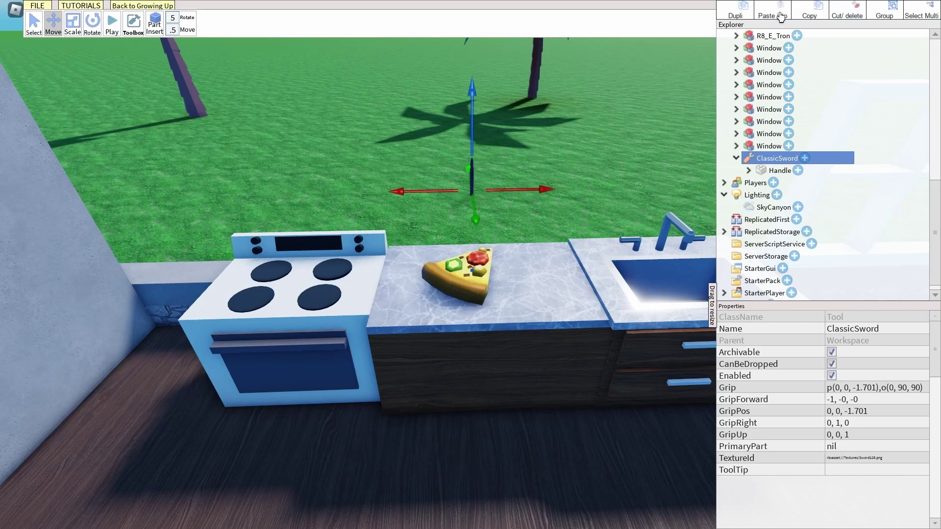
Delete the sword's original Handle part and rename the Pizza mesh inside ClassicSword to Handle.
{"action": "left_click", "coordinate": [773, 171]}
{"action": "left_click", "coordinate": [748, 170]}
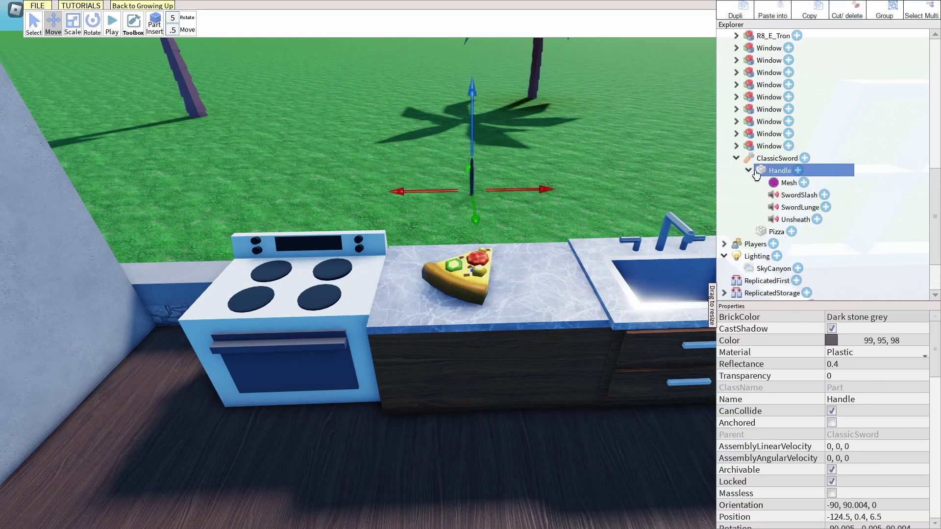
{"action": "left_click", "coordinate": [846, 15]}
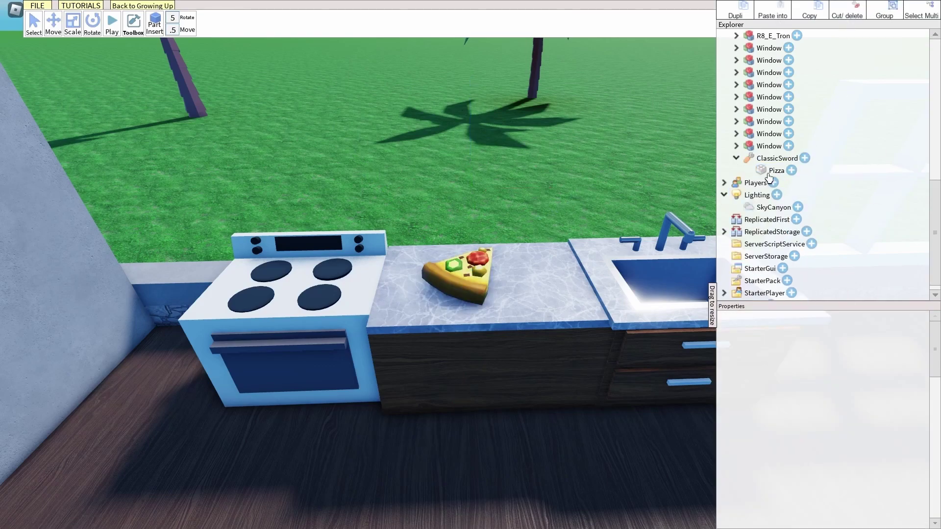
{"action": "left_click", "coordinate": [778, 172]}
{"action": "left_click", "coordinate": [833, 398]}
{"action": "type", "text": "Handle"}
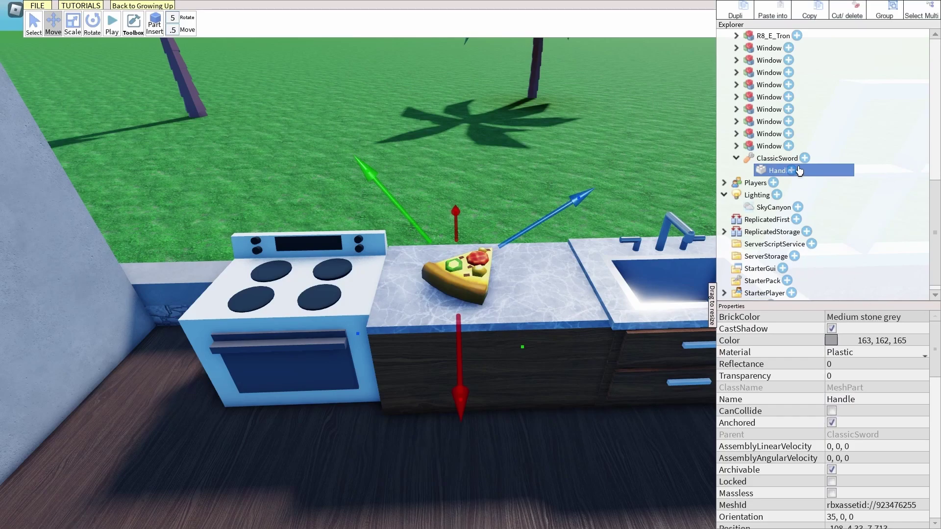
Save the scene under the existing House save.
{"action": "left_click", "coordinate": [37, 5]}
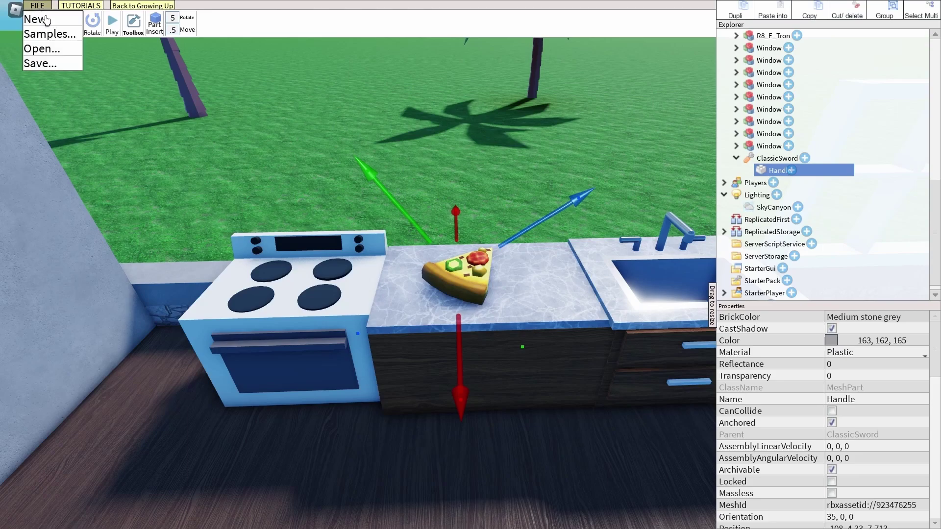
{"action": "left_click", "coordinate": [49, 64]}
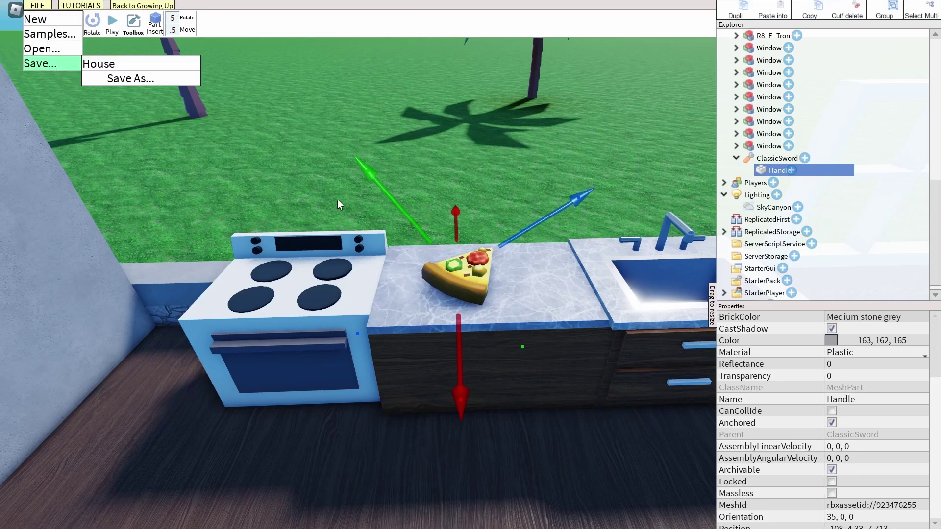
{"action": "left_click", "coordinate": [120, 62]}
{"action": "left_click", "coordinate": [211, 116]}
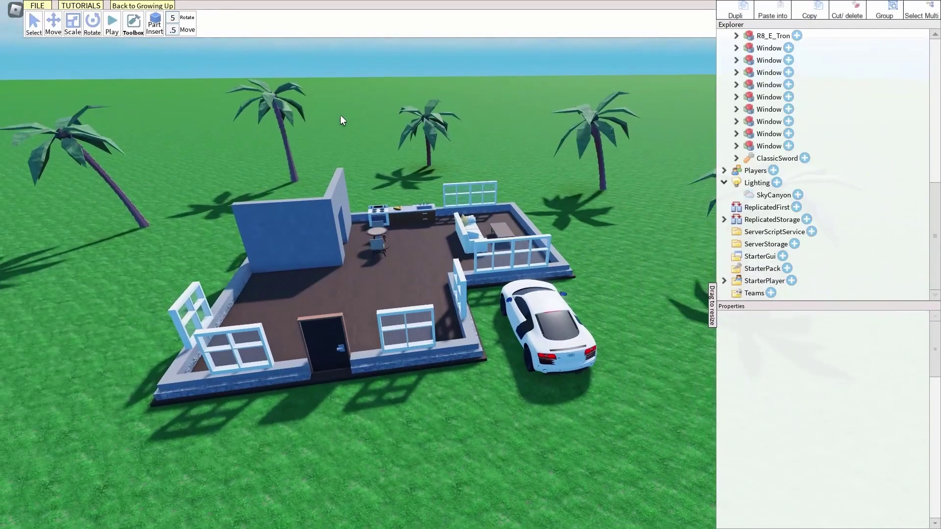
{"action": "right_click_drag", "start_coordinate": [437, 163], "coordinate": [466, 166]}
{"action": "key", "text": "w"}
{"action": "key", "text": "s"}
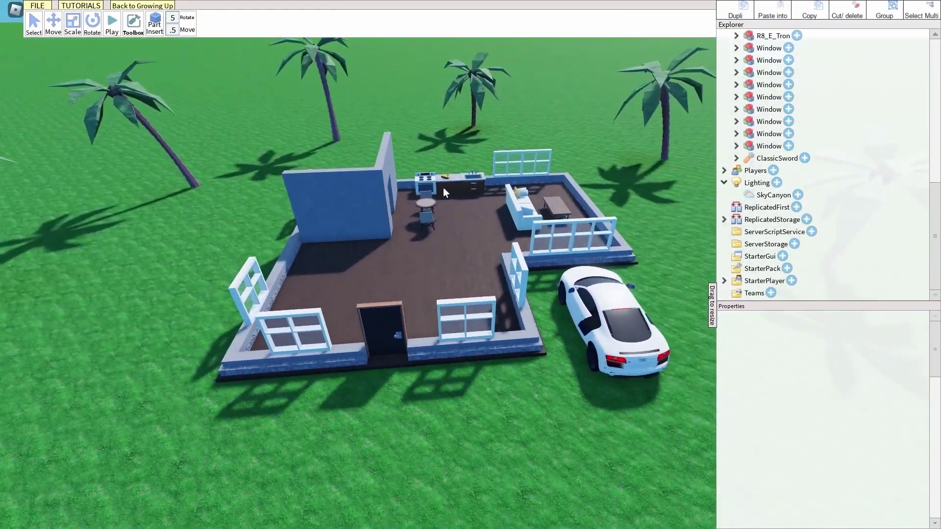
{"action": "left_click", "coordinate": [391, 182]}
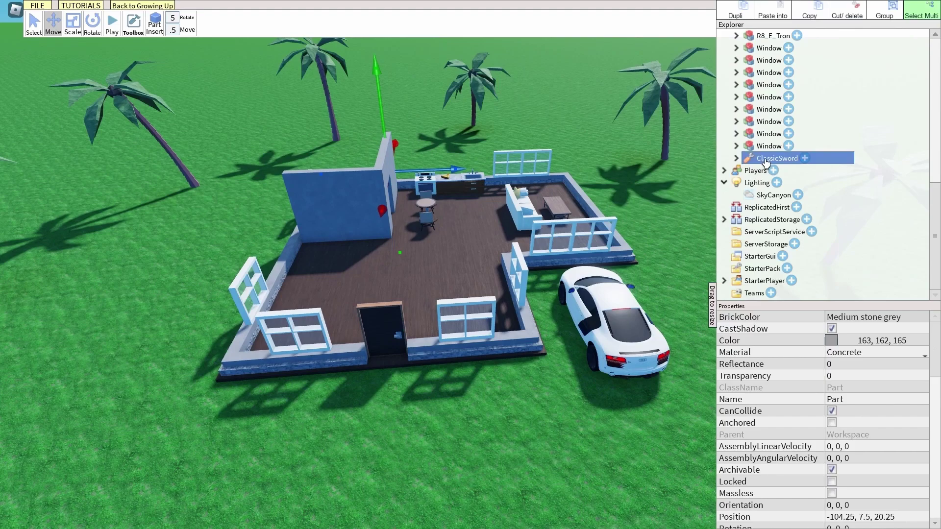
{"action": "scroll", "coordinate": [764, 163], "scroll_direction": "up", "scroll_amount": 8}
{"action": "scroll", "coordinate": [765, 186], "scroll_direction": "down", "scroll_amount": 6}
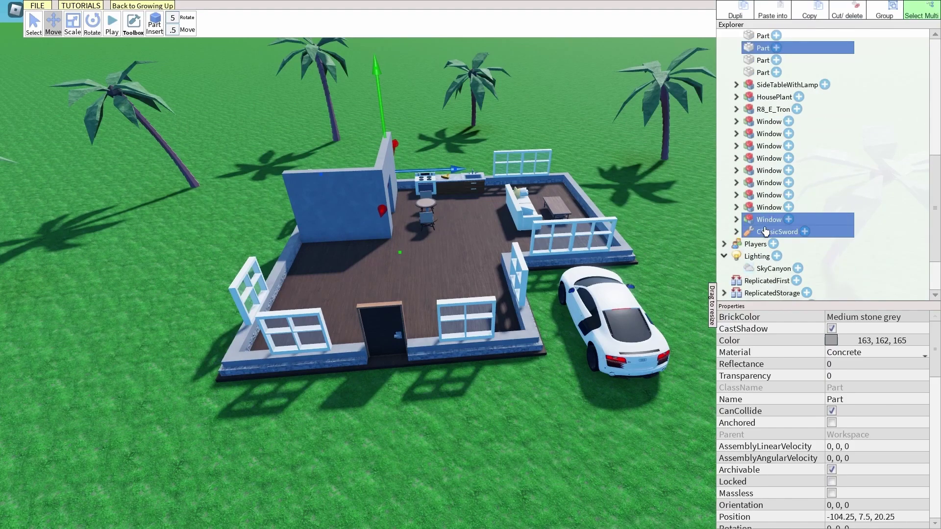
{"action": "left_click", "coordinate": [764, 229]}
Unanchor the pizza Handle inside ClassicSword and turn on its CanCollide property.
{"action": "left_click", "coordinate": [735, 233]}
{"action": "left_click", "coordinate": [772, 254]}
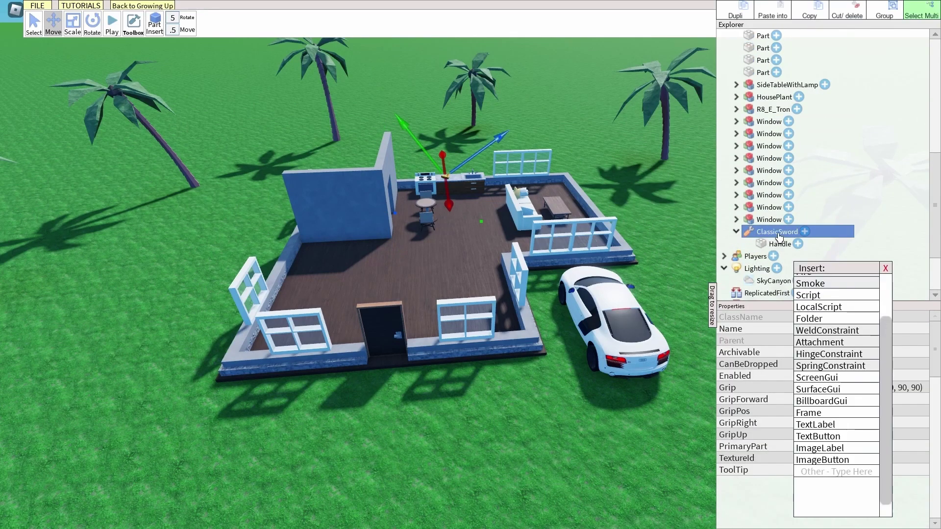
{"action": "left_click", "coordinate": [780, 243]}
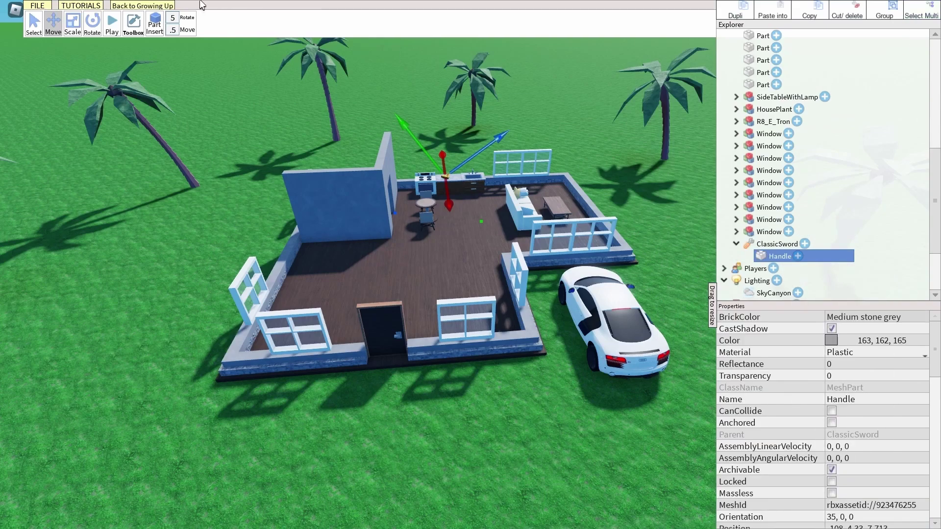
{"action": "scroll", "coordinate": [833, 392], "scroll_direction": "down", "scroll_amount": 3}
{"action": "left_click", "coordinate": [833, 361]}
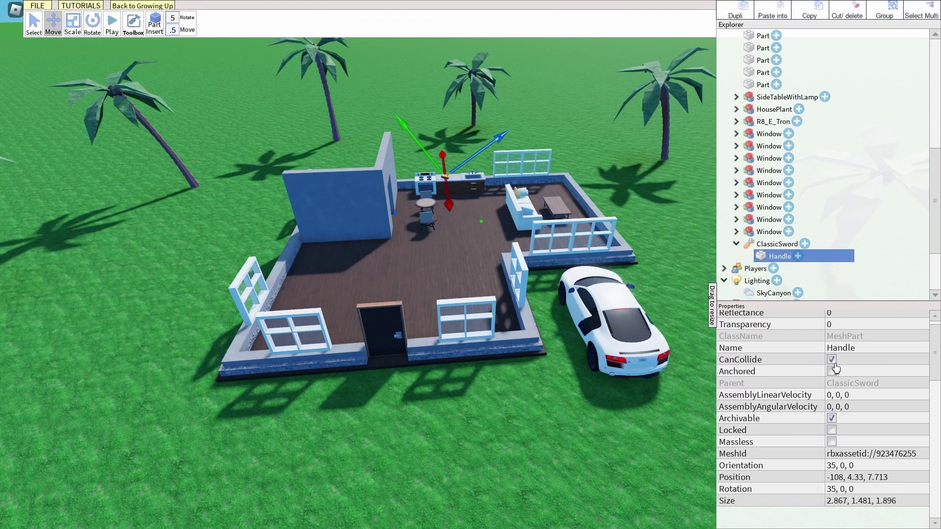
Start a playtest and walk the avatar from the spawn location to the front of the house.
{"action": "left_click", "coordinate": [112, 26]}
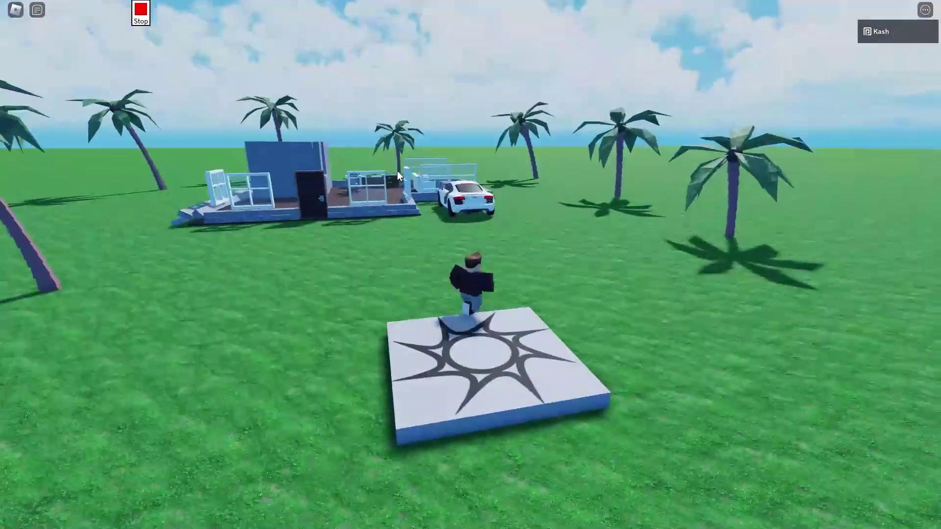
{"action": "key", "text": "w"}
{"action": "key", "text": "w"}
{"action": "right_click_drag", "start_coordinate": [402, 160], "coordinate": [403, 161]}
{"action": "key", "text": "w"}
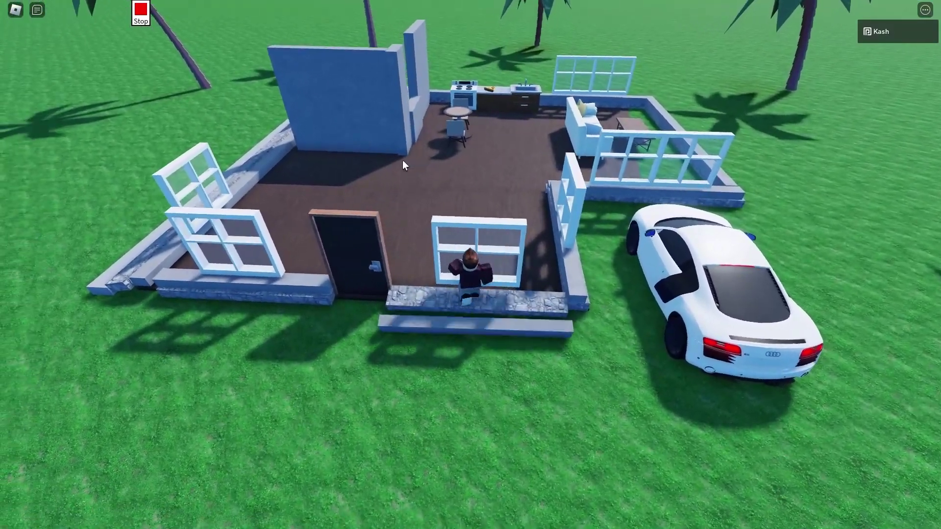
Walk the avatar into the house and up to the kitchen counter to test picking up the pizza.
{"action": "key", "text": "w"}
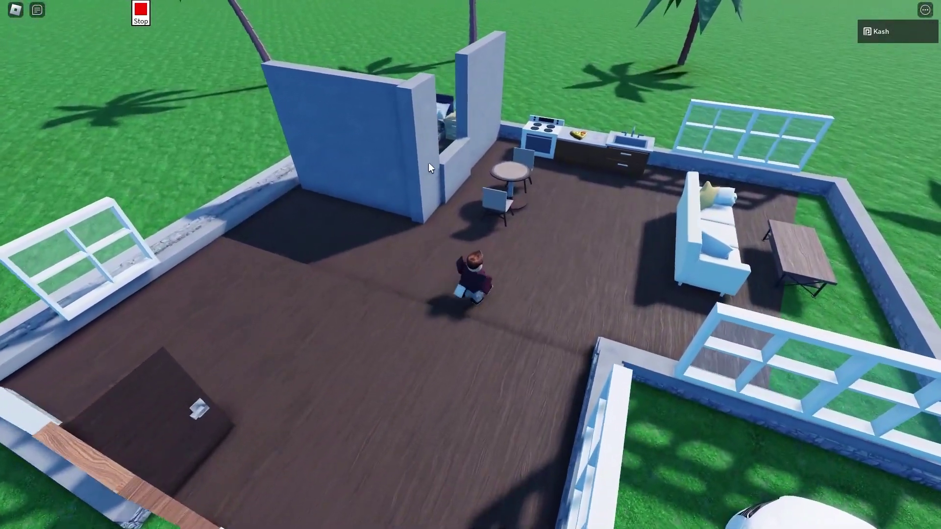
{"action": "key", "text": "w"}
{"action": "key", "text": "d"}
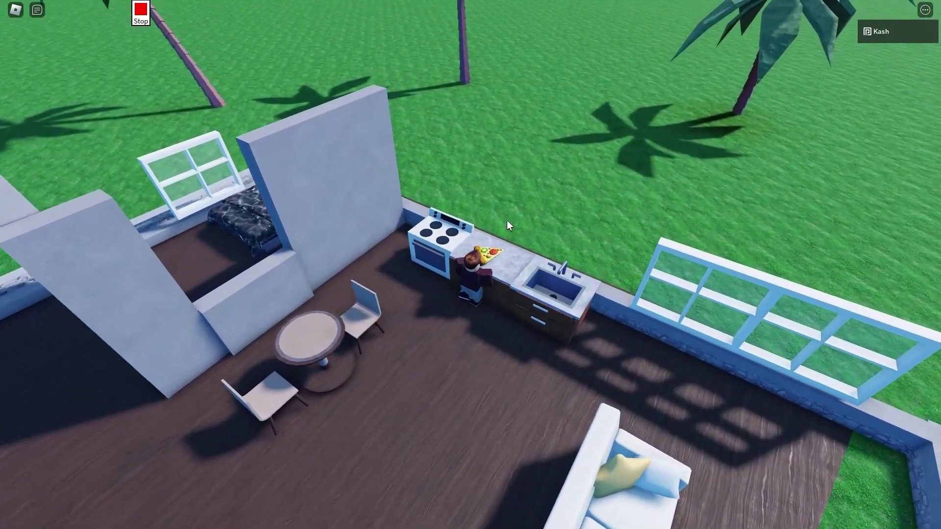
{"action": "key", "text": "space"}
{"action": "right_click_drag", "start_coordinate": [506, 221], "coordinate": [507, 226]}
{"action": "key", "text": "s"}
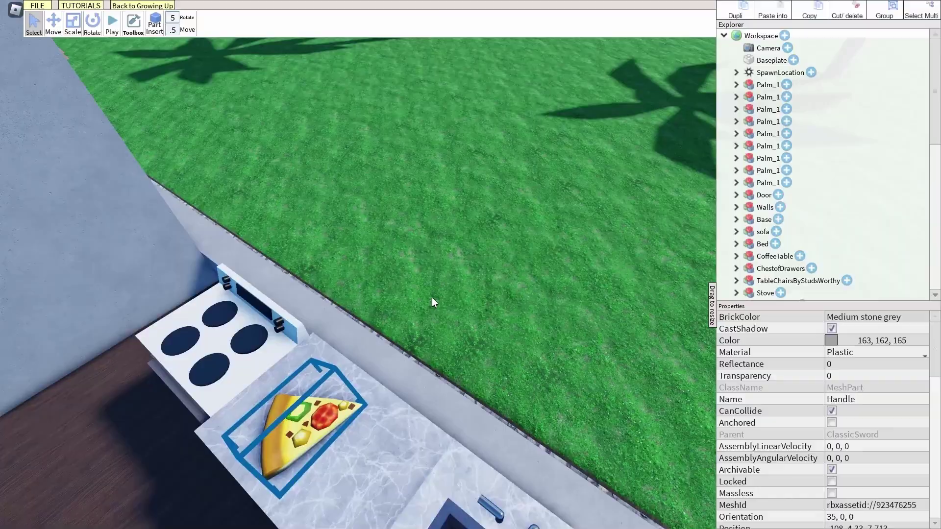
Rename the ClassicSword tool to Pizza and set its tooltip to "Yumm!".
{"action": "scroll", "coordinate": [432, 297], "scroll_direction": "down", "scroll_amount": 2}
{"action": "right_click_drag", "start_coordinate": [416, 293], "coordinate": [416, 293]}
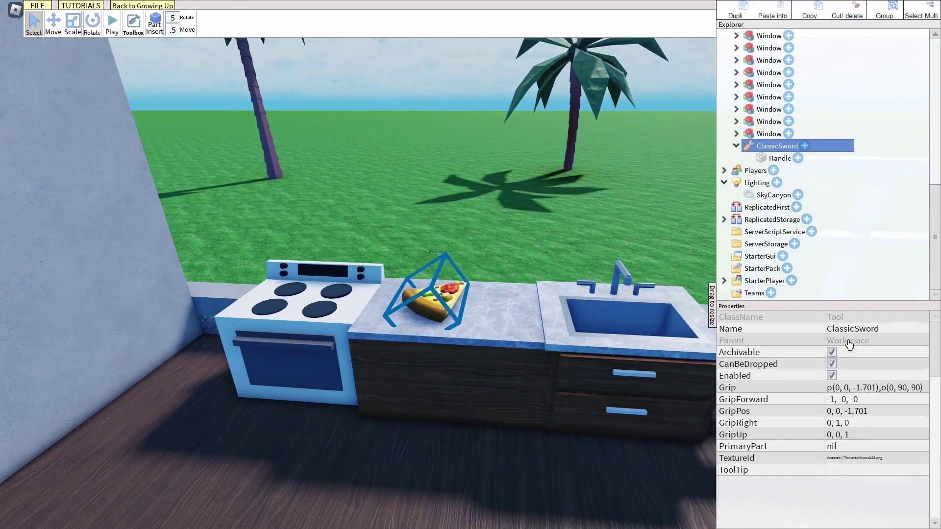
{"action": "left_click", "coordinate": [848, 328]}
{"action": "type", "text": "Pizz"}
{"action": "type", "text": "a"}
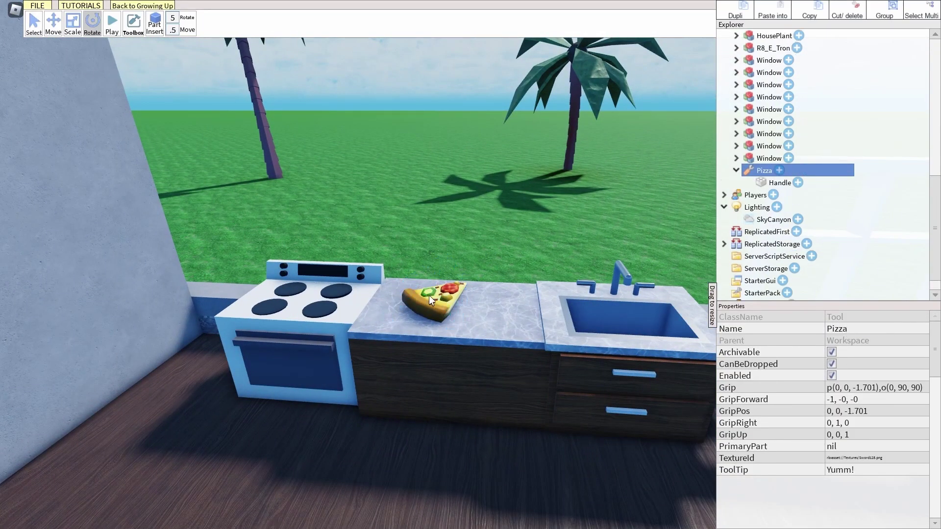
Inspect the pizza Handle on the counter and open the Pizza tool's Grip value for editing.
{"action": "left_click", "coordinate": [431, 296]}
{"action": "right_click_drag", "start_coordinate": [492, 272], "coordinate": [495, 267]}
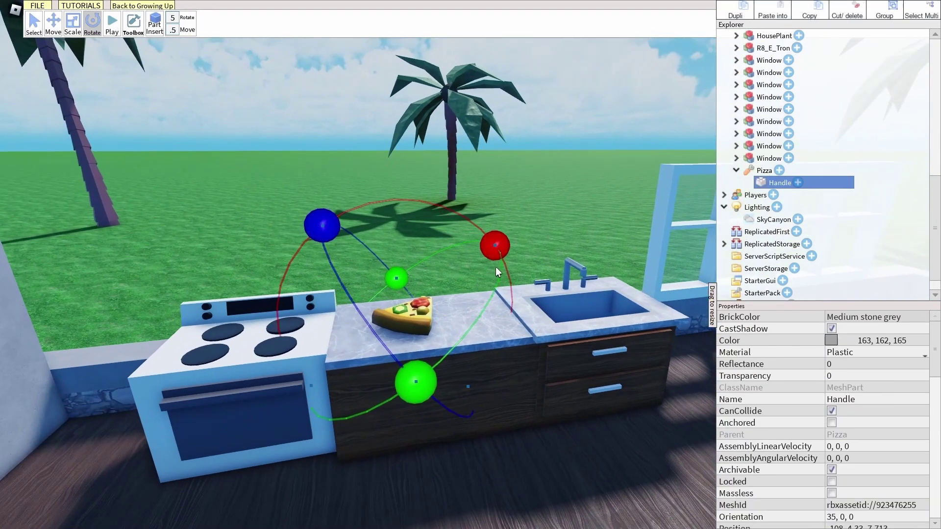
{"action": "left_click", "coordinate": [765, 173]}
{"action": "triple_click", "coordinate": [895, 385]}
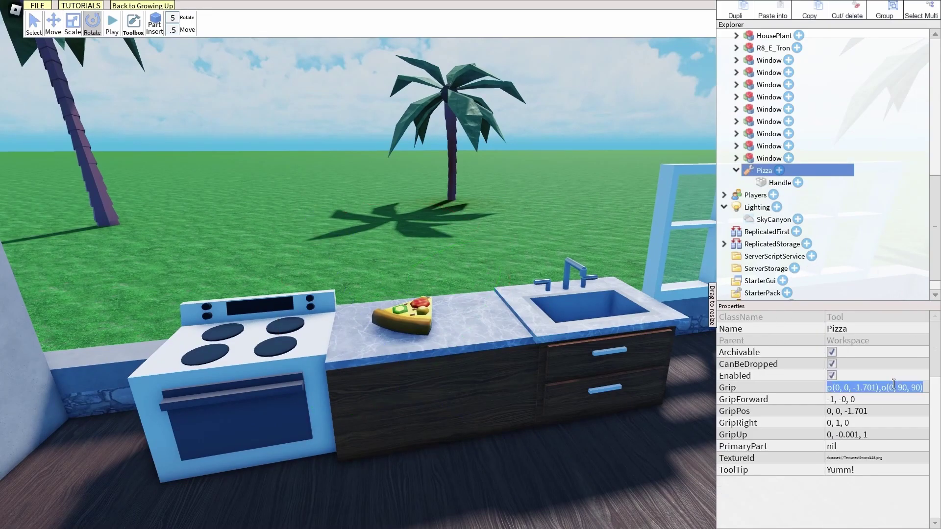
{"action": "left_click", "coordinate": [894, 385]}
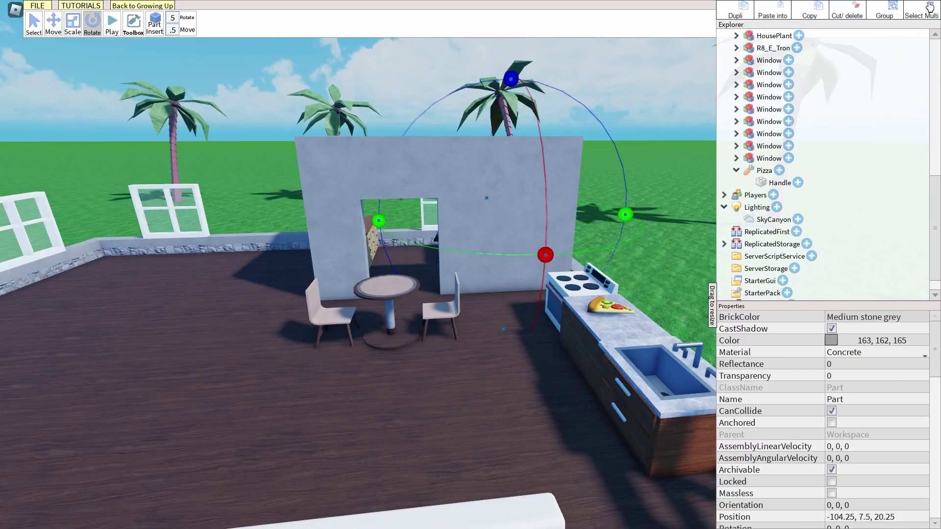
Select the loose wall parts around the bedroom doorway together and anchor them.
{"action": "left_click", "coordinate": [929, 7]}
{"action": "left_click", "coordinate": [392, 162]}
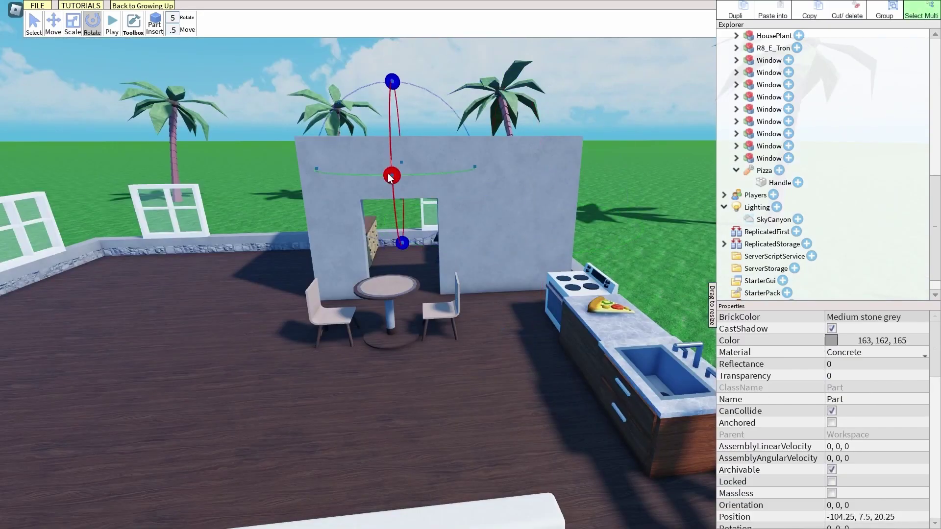
{"action": "left_click", "coordinate": [328, 216]}
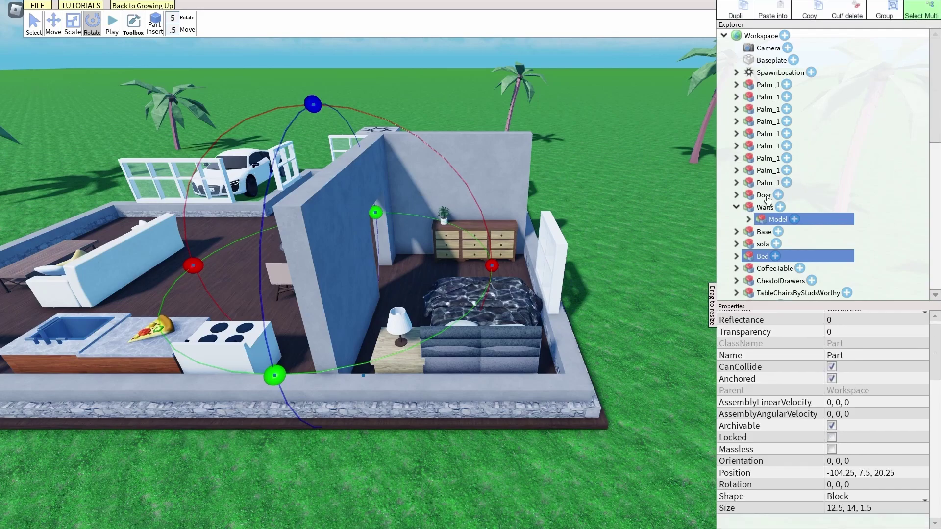
{"action": "left_click", "coordinate": [923, 13]}
Expand the Model inside Walls and select all seven of its parts together.
{"action": "left_click", "coordinate": [788, 131]}
{"action": "scroll", "coordinate": [784, 133], "scroll_direction": "down", "scroll_amount": 2}
{"action": "left_click", "coordinate": [748, 133]}
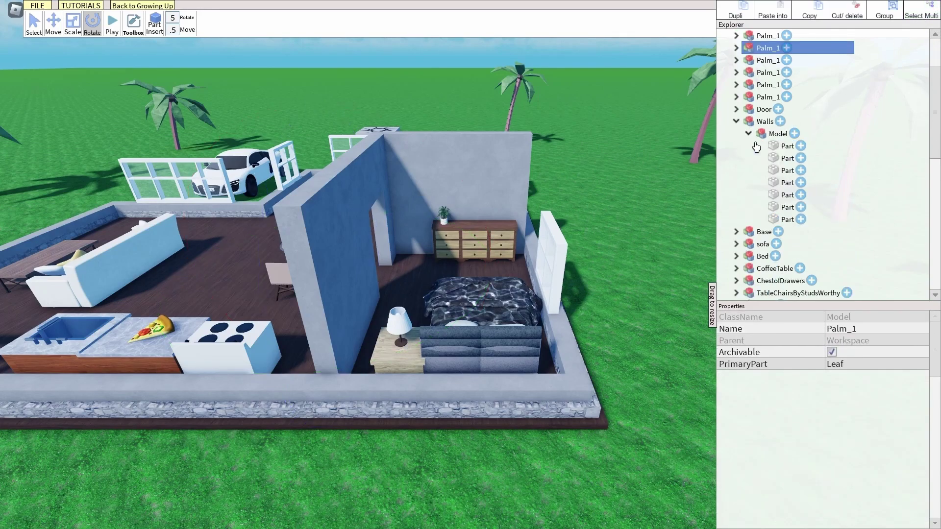
{"action": "left_click", "coordinate": [783, 149]}
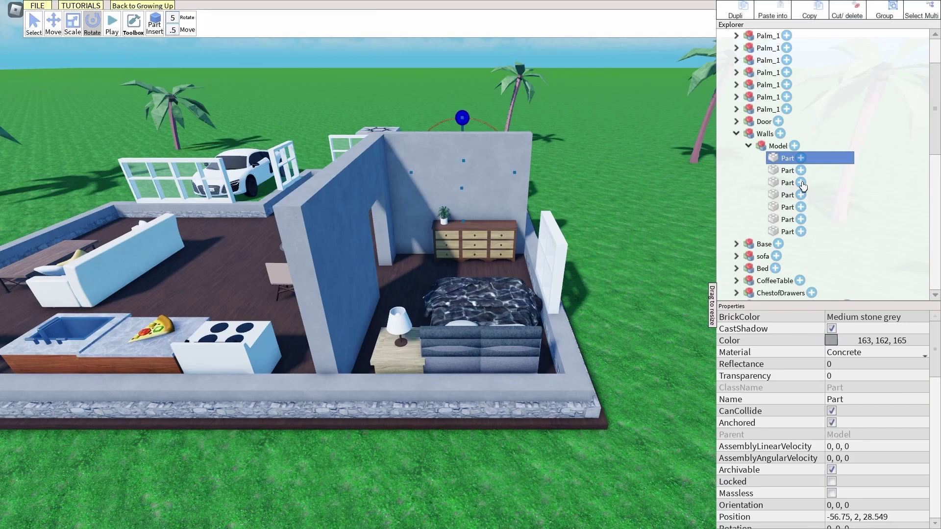
{"action": "left_click", "coordinate": [913, 7]}
{"action": "left_click", "coordinate": [780, 170]}
{"action": "left_click", "coordinate": [777, 183]}
{"action": "left_click", "coordinate": [780, 195]}
{"action": "left_click", "coordinate": [780, 219]}
{"action": "left_click", "coordinate": [780, 231]}
{"action": "left_click", "coordinate": [779, 256]}
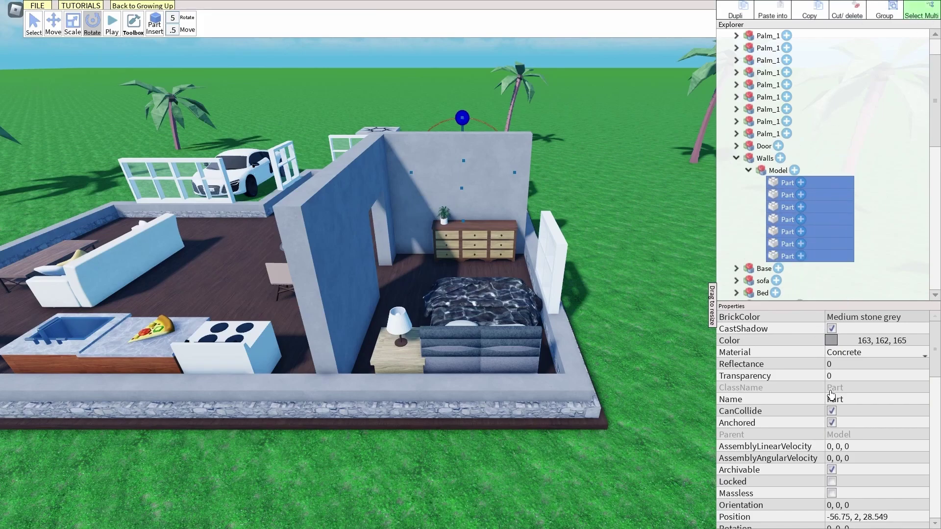
{"action": "left_click", "coordinate": [913, 19]}
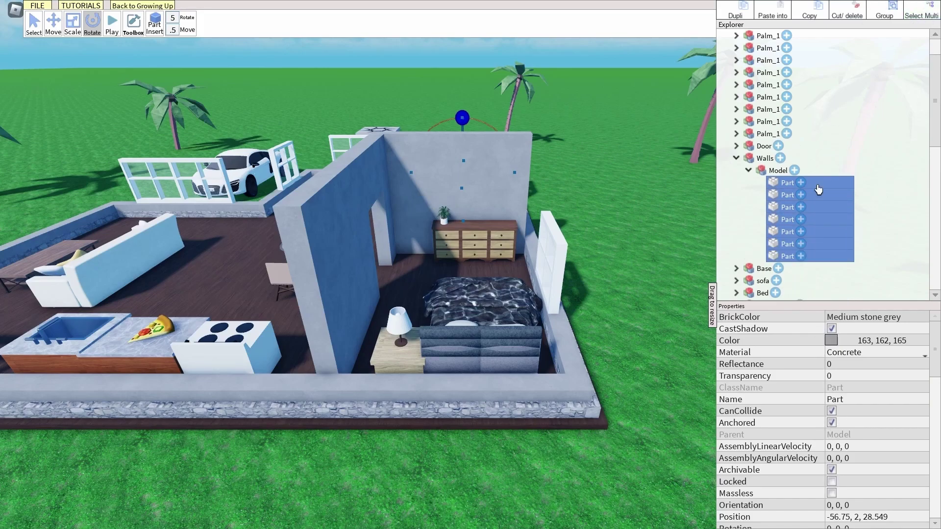
Go through the individual parts of the Model inside Walls and toggle their Anchored property.
{"action": "left_click", "coordinate": [778, 170]}
{"action": "scroll", "coordinate": [777, 181], "scroll_direction": "down", "scroll_amount": 1}
{"action": "left_click", "coordinate": [779, 182]}
{"action": "left_click", "coordinate": [781, 207]}
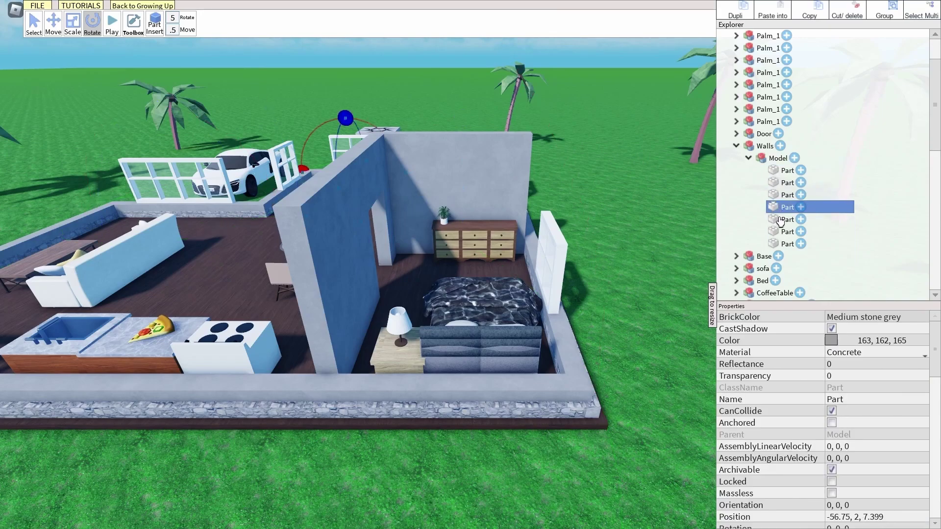
{"action": "left_click", "coordinate": [791, 182]}
{"action": "scroll", "coordinate": [794, 195], "scroll_direction": "up", "scroll_amount": 1}
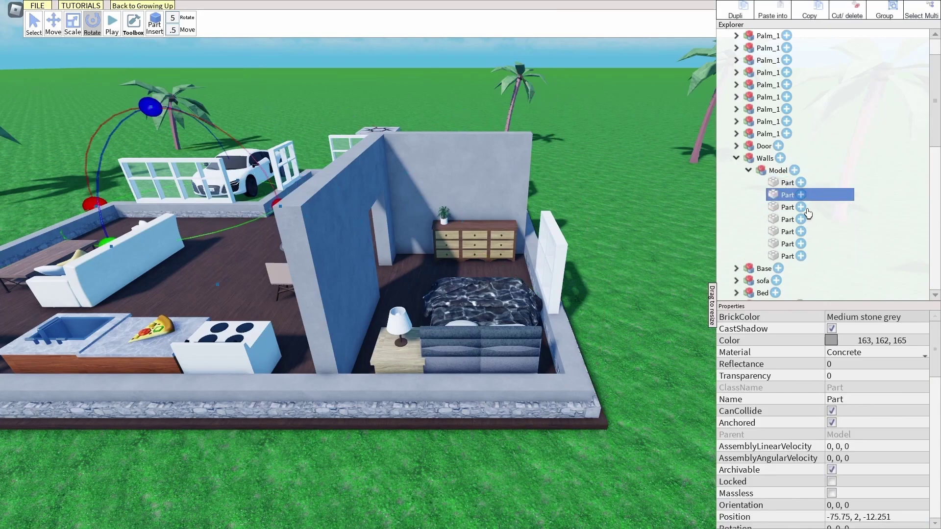
{"action": "left_click", "coordinate": [808, 209]}
{"action": "scroll", "coordinate": [809, 245], "scroll_direction": "up", "scroll_amount": 1}
{"action": "left_click", "coordinate": [833, 422]}
{"action": "left_click", "coordinate": [817, 232]}
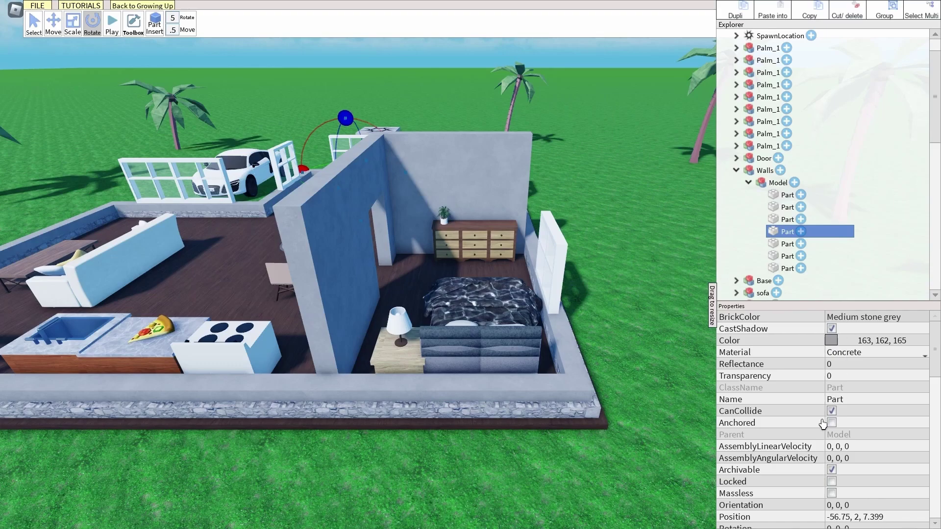
{"action": "left_click", "coordinate": [783, 248]}
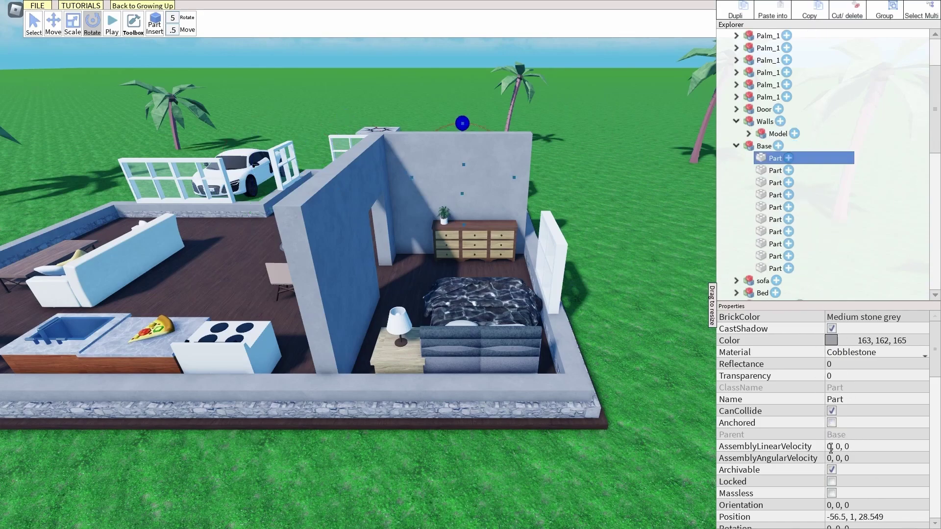
Anchor the cobblestone parts inside Base and the loose concrete wall parts in the Workspace.
{"action": "key", "text": "Down"}
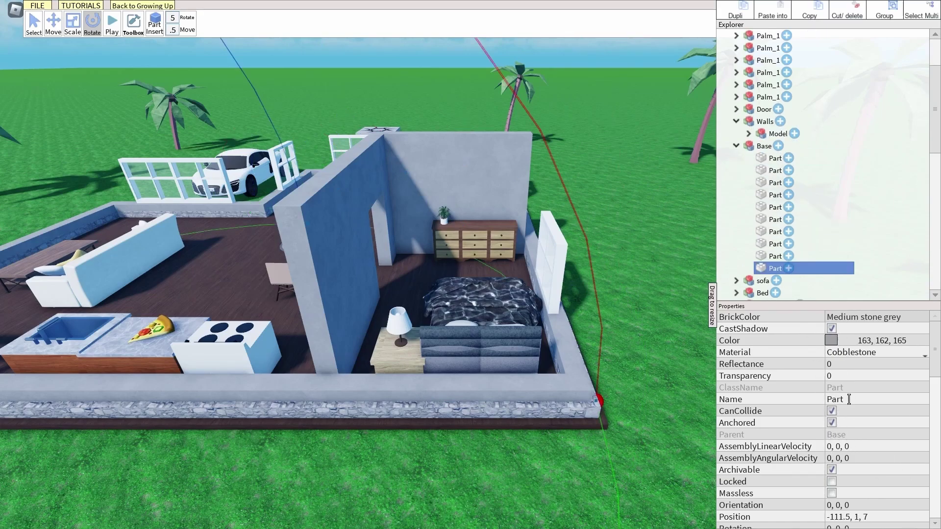
{"action": "scroll", "coordinate": [806, 292], "scroll_direction": "down", "scroll_amount": 4}
{"action": "scroll", "coordinate": [798, 284], "scroll_direction": "up", "scroll_amount": 2}
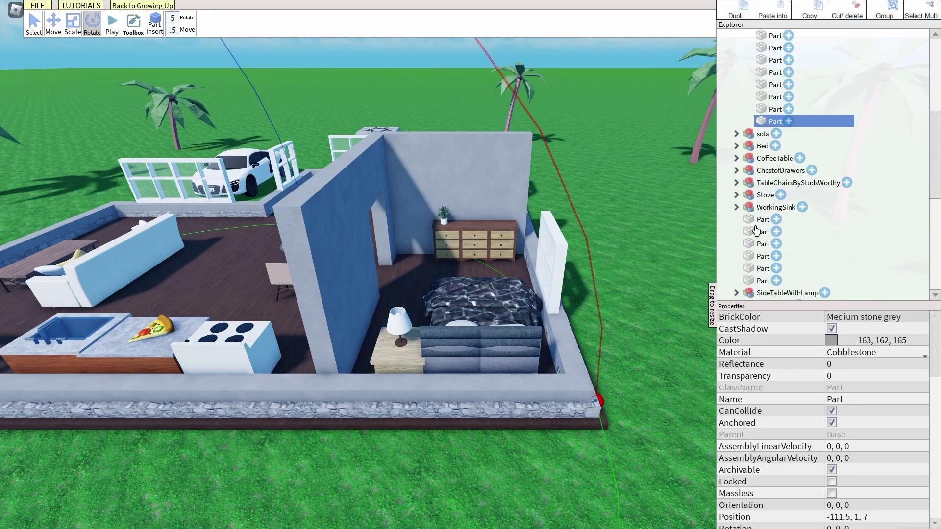
{"action": "left_click", "coordinate": [757, 222]}
{"action": "scroll", "coordinate": [784, 231], "scroll_direction": "down", "scroll_amount": 3}
{"action": "left_click", "coordinate": [829, 423]}
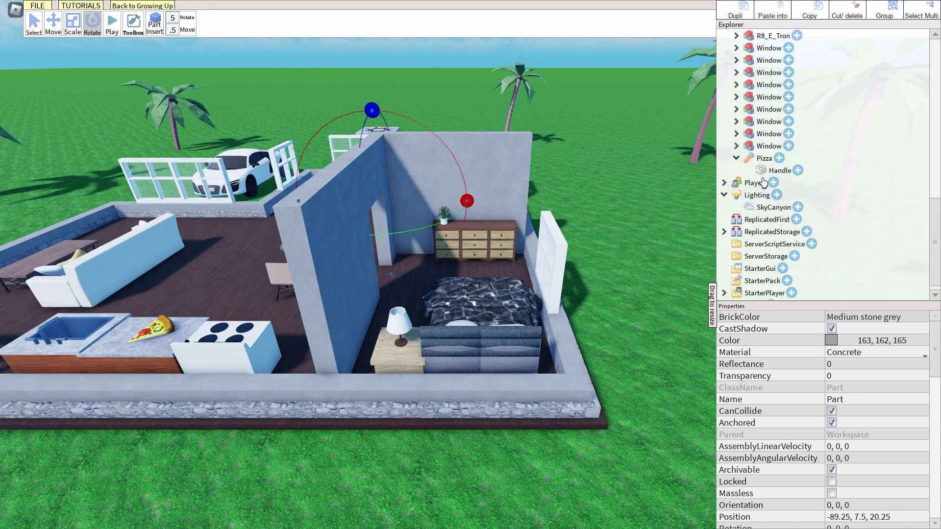